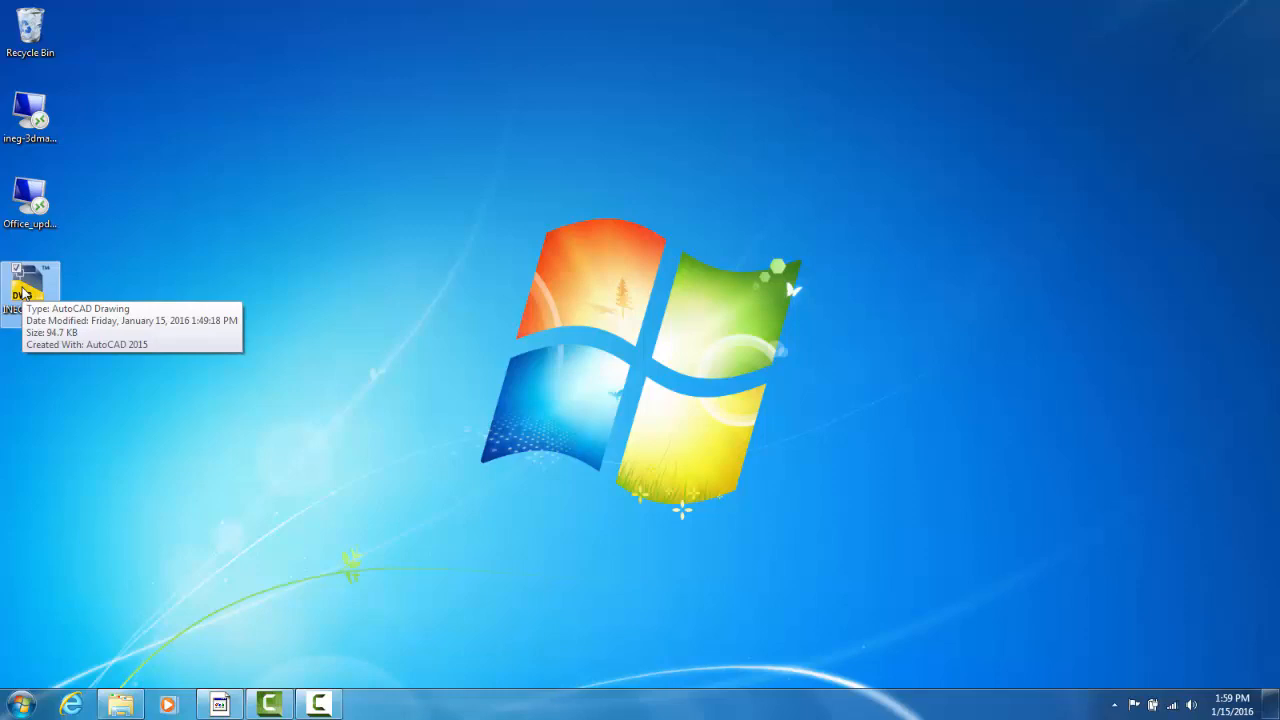
- Launch AutoCAD 2015 - English
{"action": "left_click", "coordinate": [16, 706]}
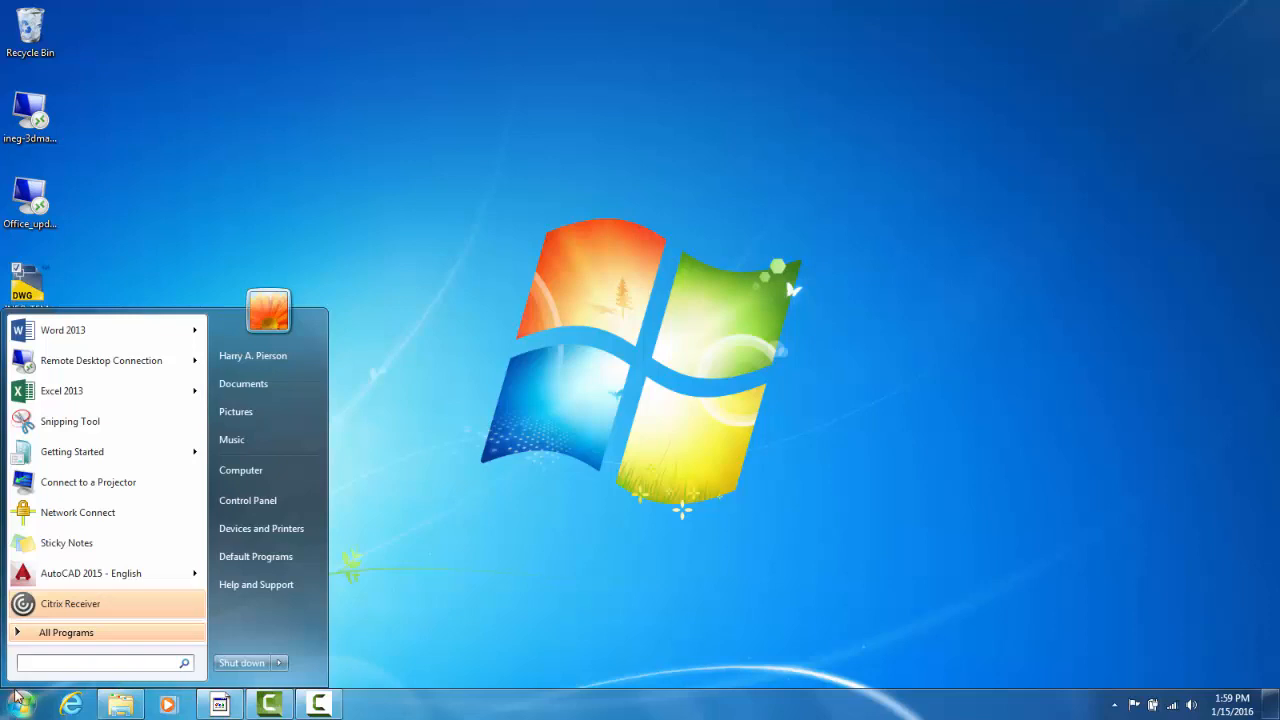
{"action": "type", "text": "auto"}
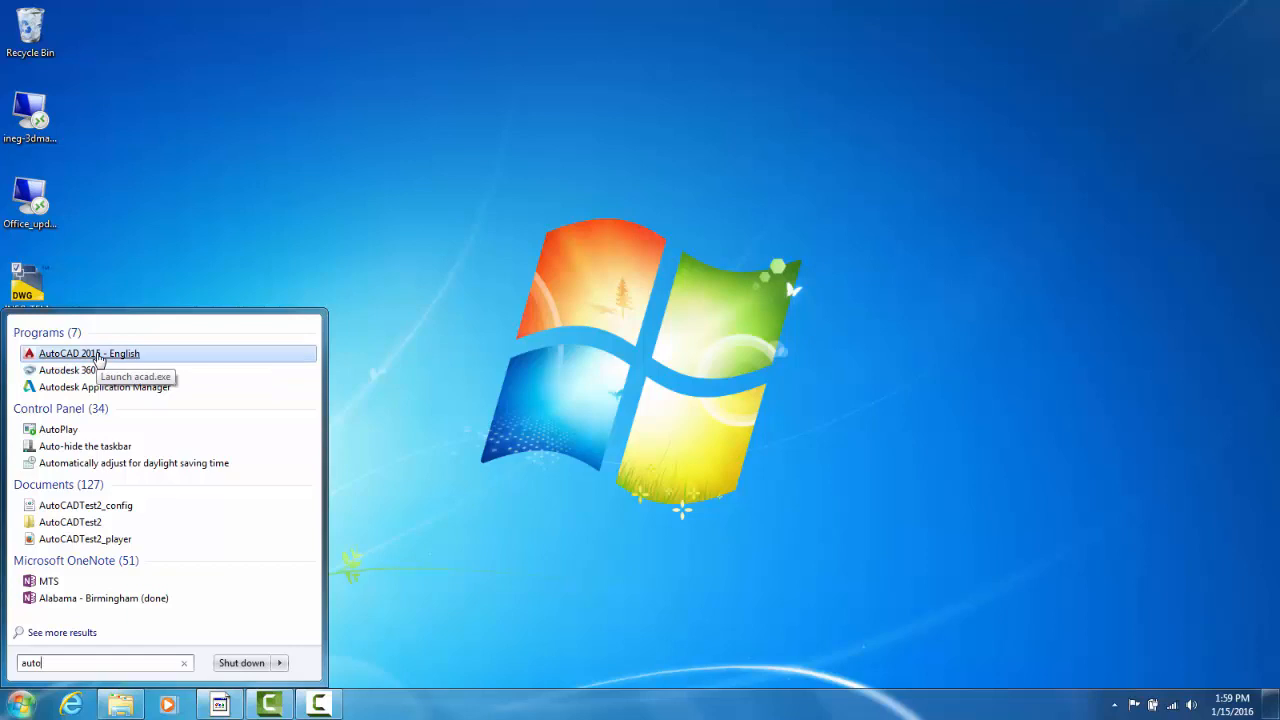
{"action": "left_click", "coordinate": [97, 357]}
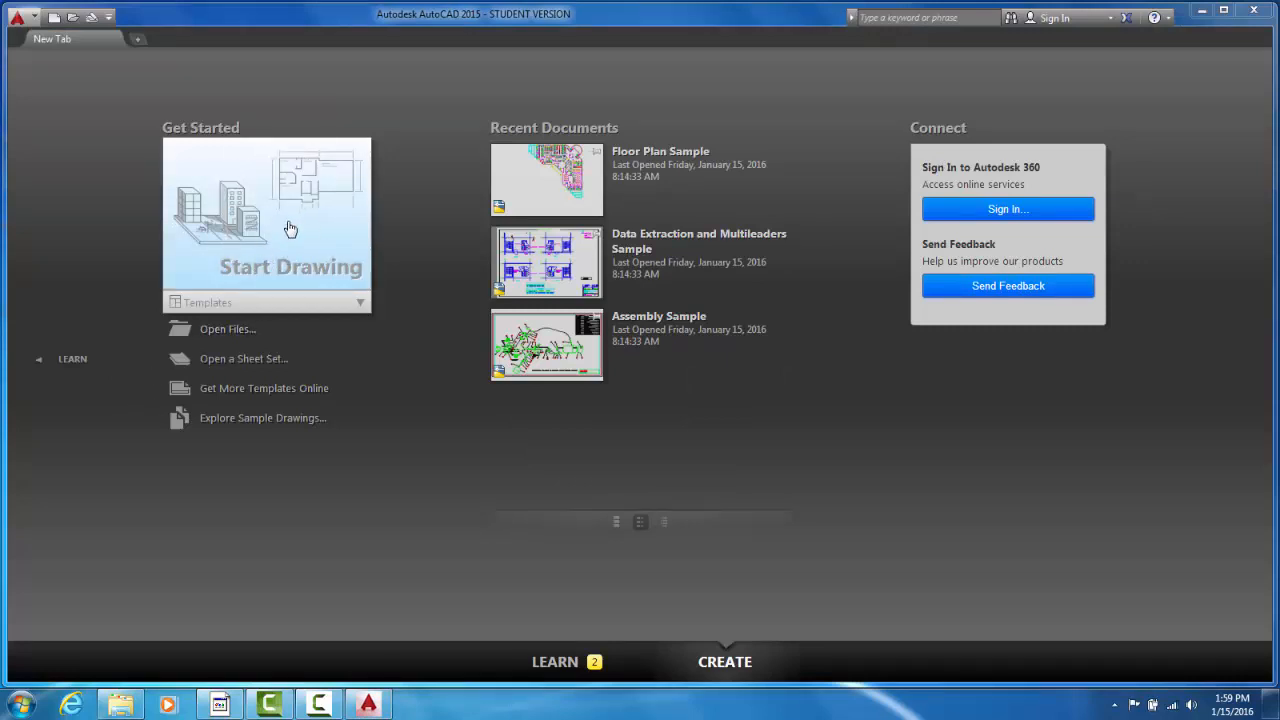
- Open the INEG-TEMPLATE drawing from the Desktop folder
{"action": "left_click", "coordinate": [229, 332]}
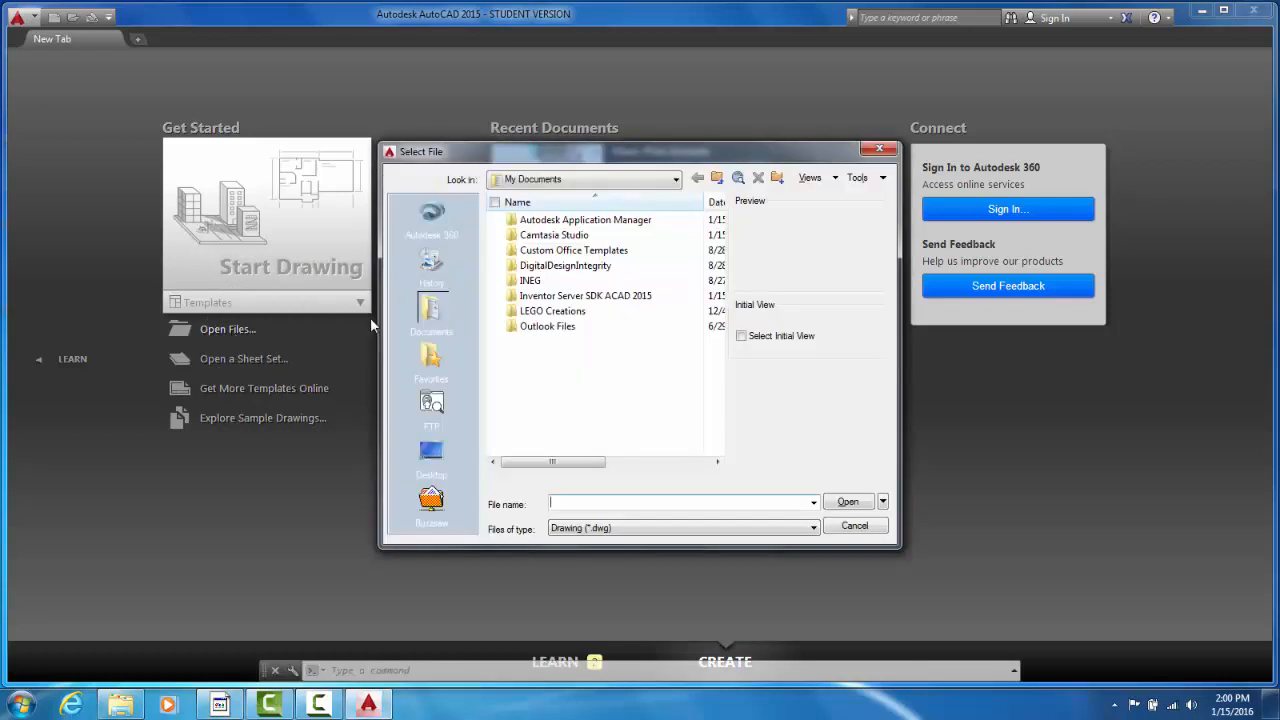
{"action": "left_click", "coordinate": [433, 452]}
{"action": "left_click", "coordinate": [551, 283]}
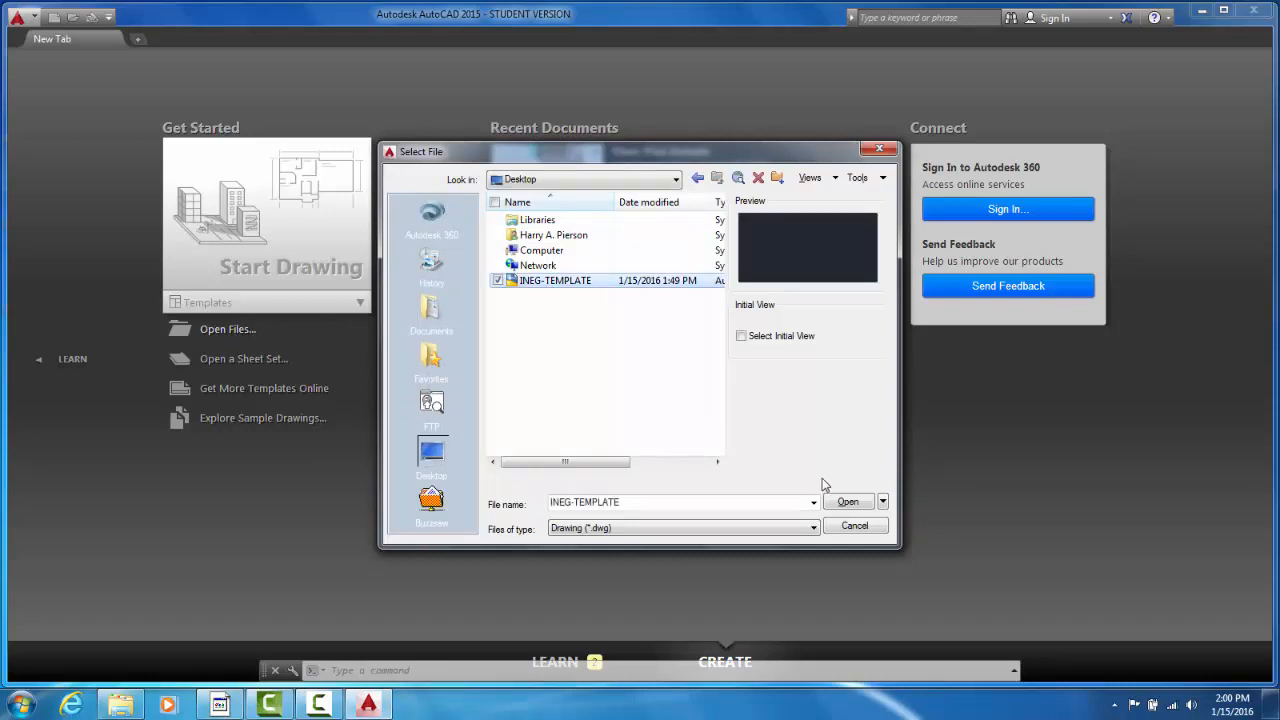
{"action": "left_click", "coordinate": [847, 503]}
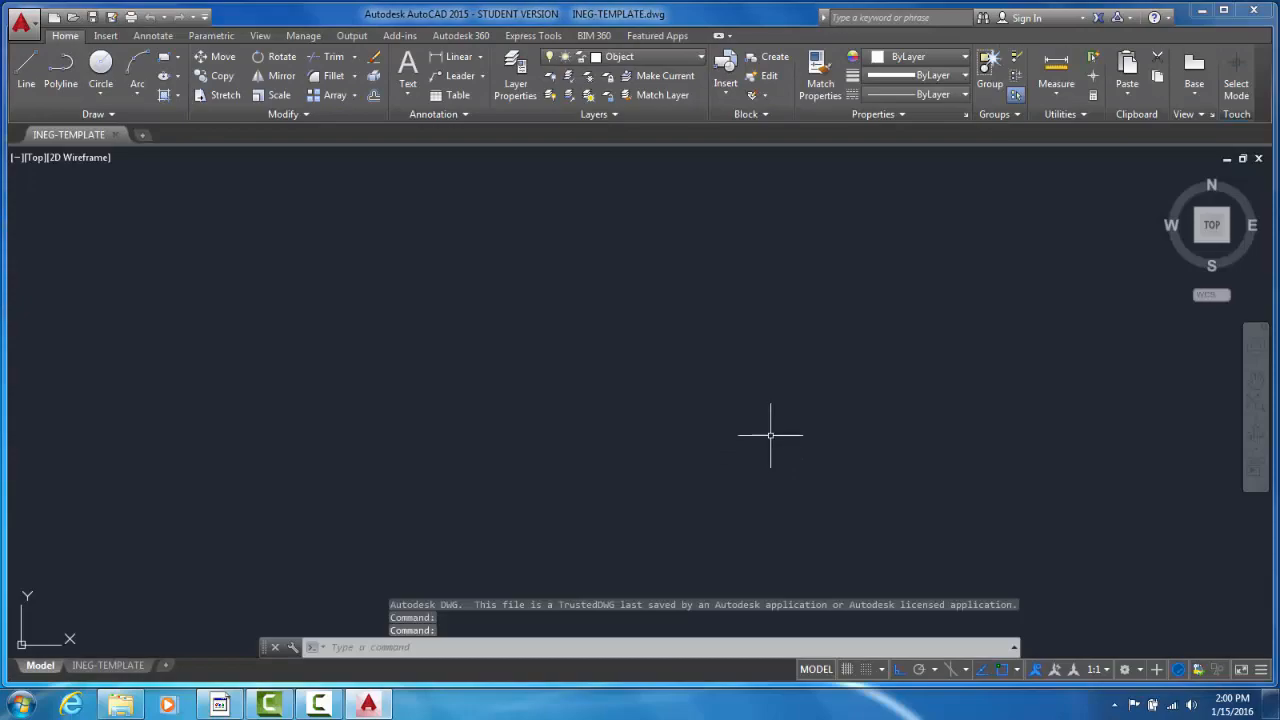
- Close AutoCAD and reopen INEG-TEMPLATE directly from its drawing file on the desktop
{"action": "left_click", "coordinate": [1253, 12]}
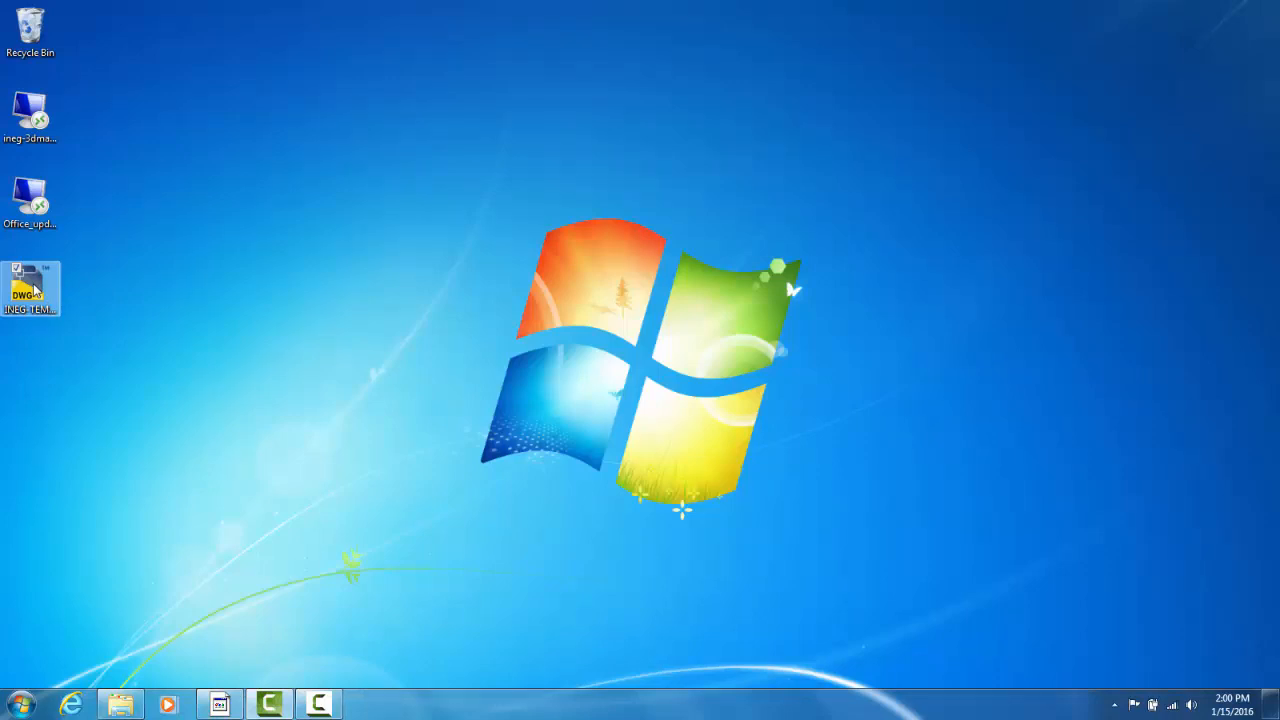
{"action": "double_click", "coordinate": [33, 288]}
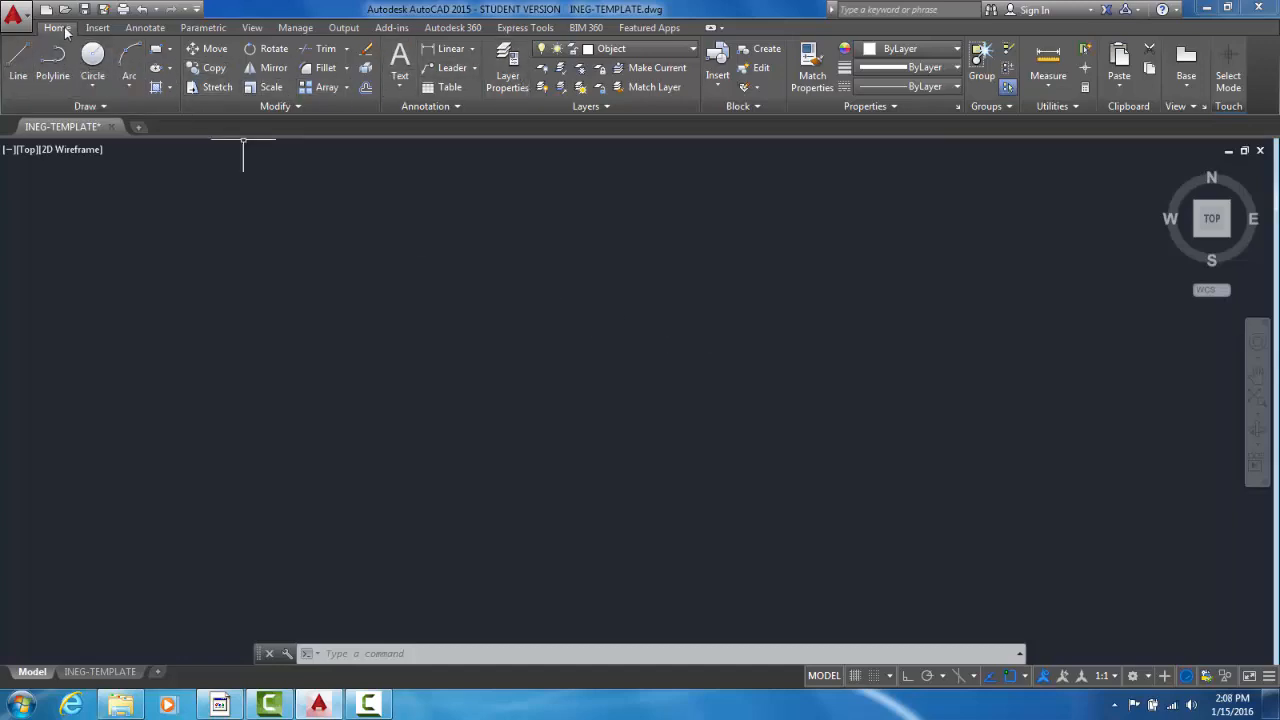
{"action": "left_click", "coordinate": [99, 28]}
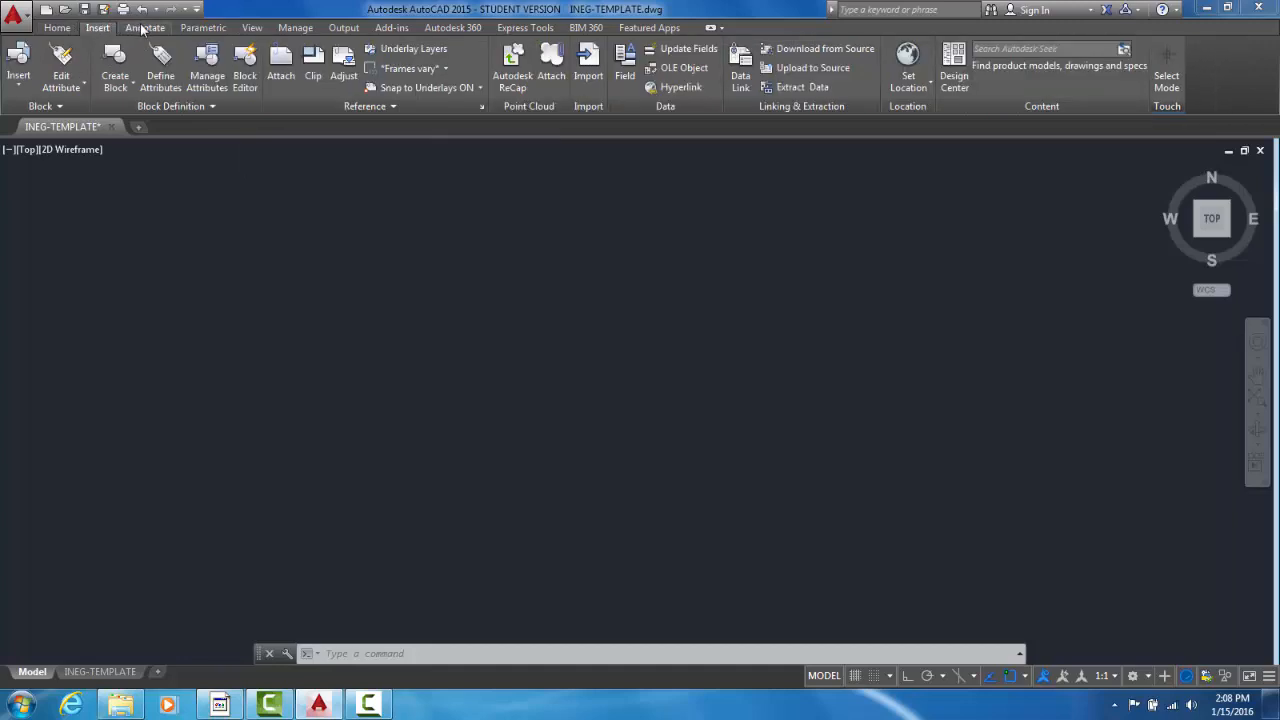
{"action": "left_click", "coordinate": [148, 30]}
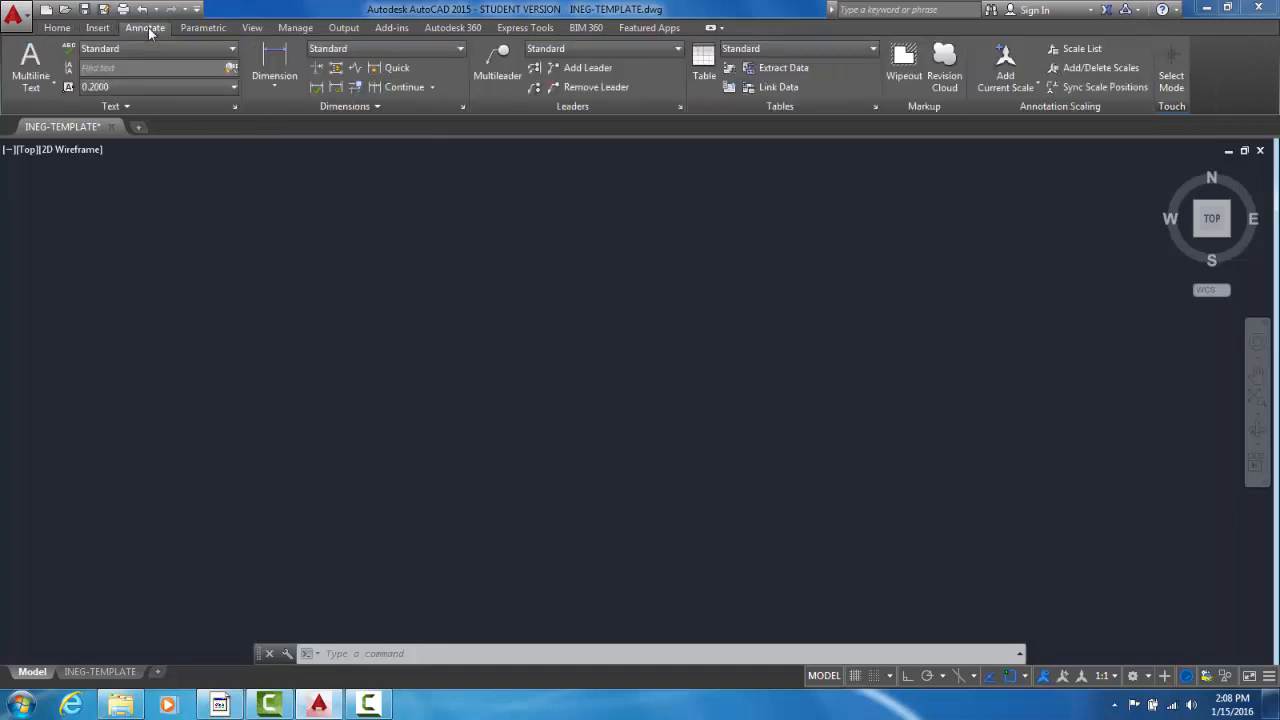
{"action": "left_click", "coordinate": [57, 29]}
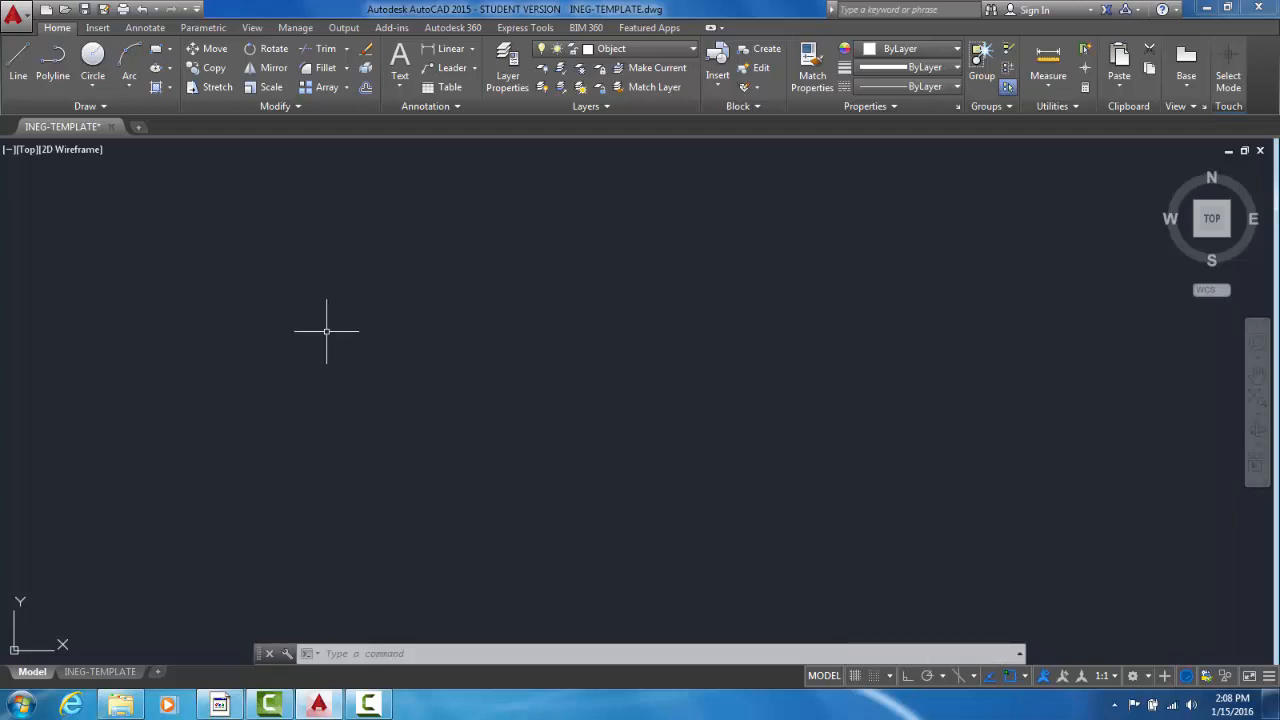
- Draw a single straight line about 6.05 units long, rising at about 20° across the middle of the drawing
{"action": "left_click", "coordinate": [17, 60]}
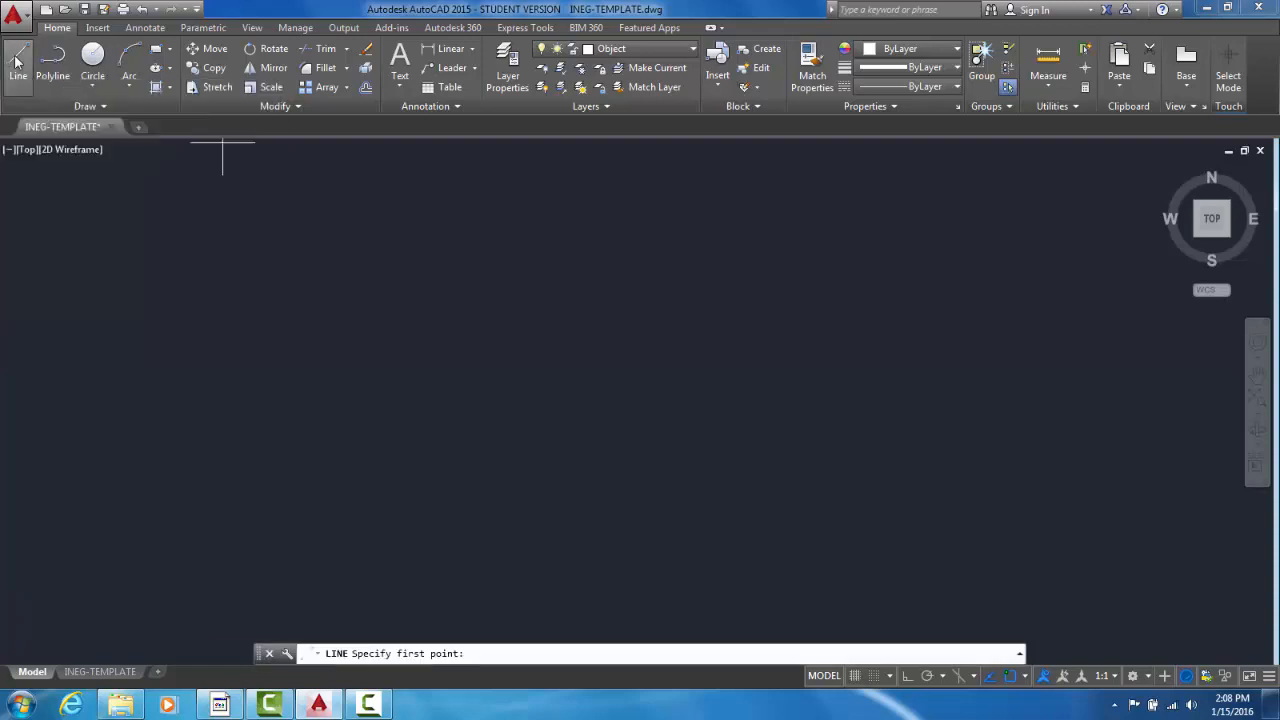
{"action": "left_click", "coordinate": [320, 455]}
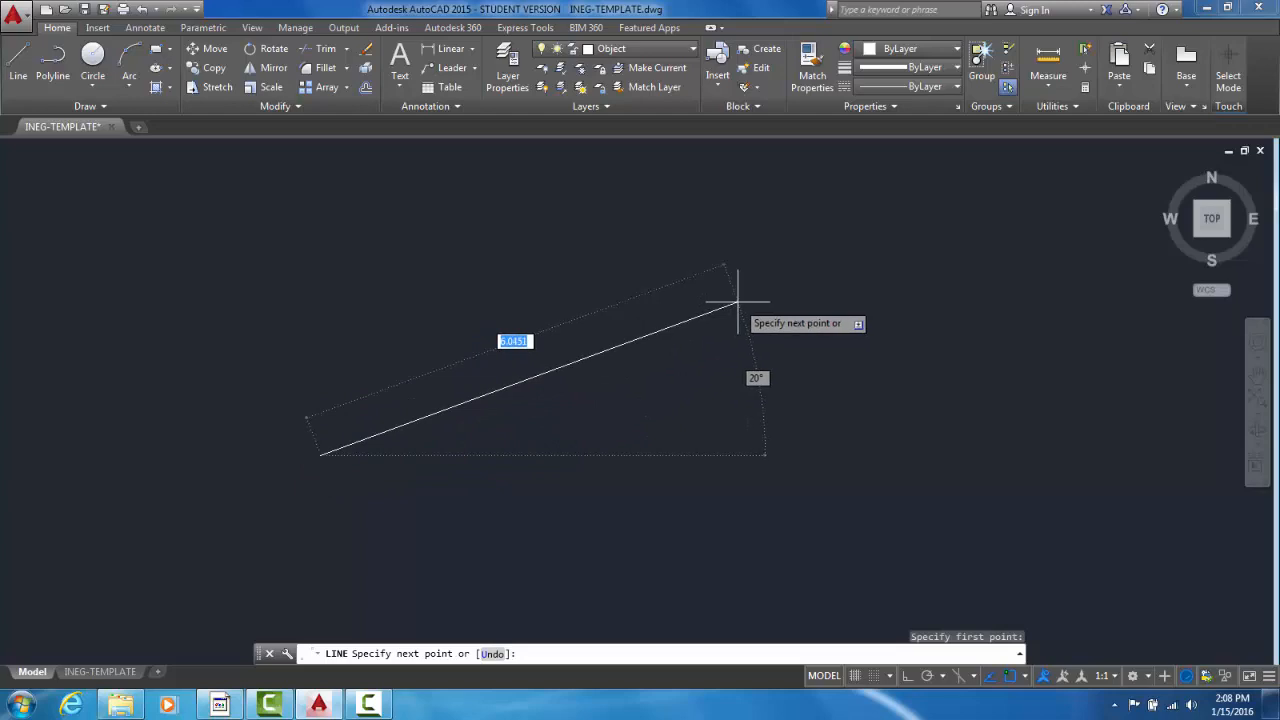
{"action": "left_click", "coordinate": [738, 300]}
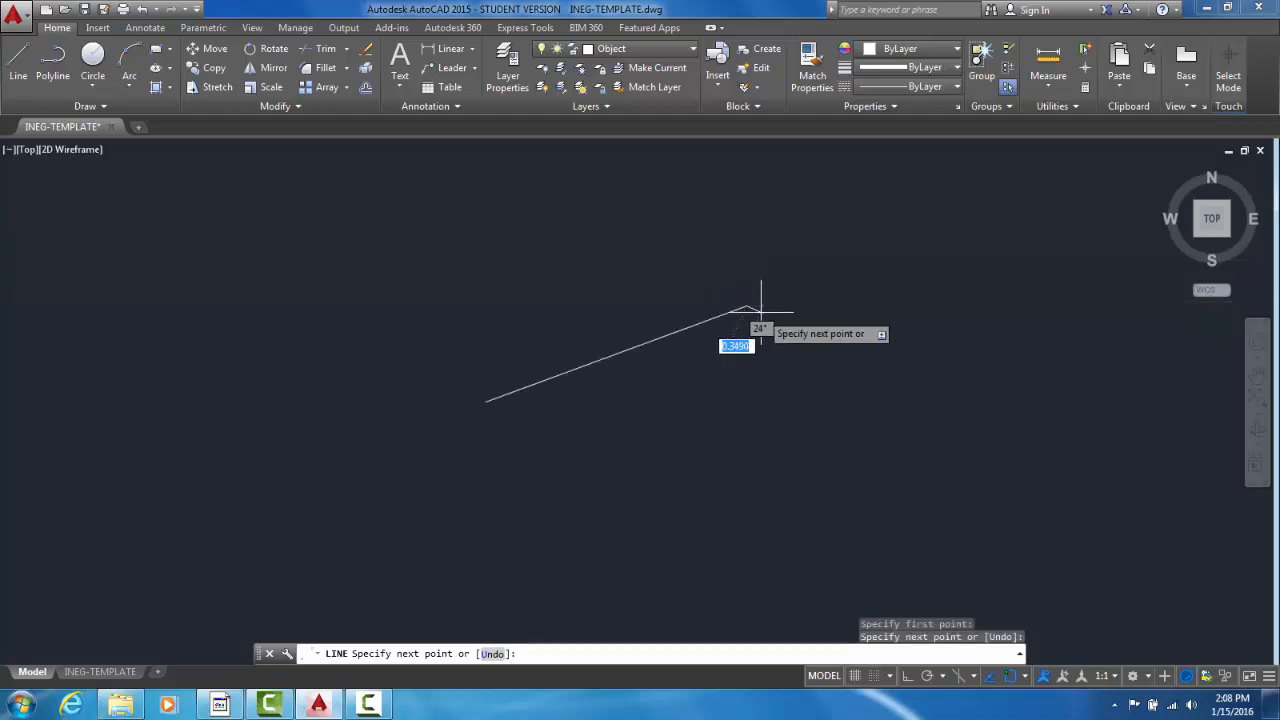
{"action": "right_click", "coordinate": [828, 345]}
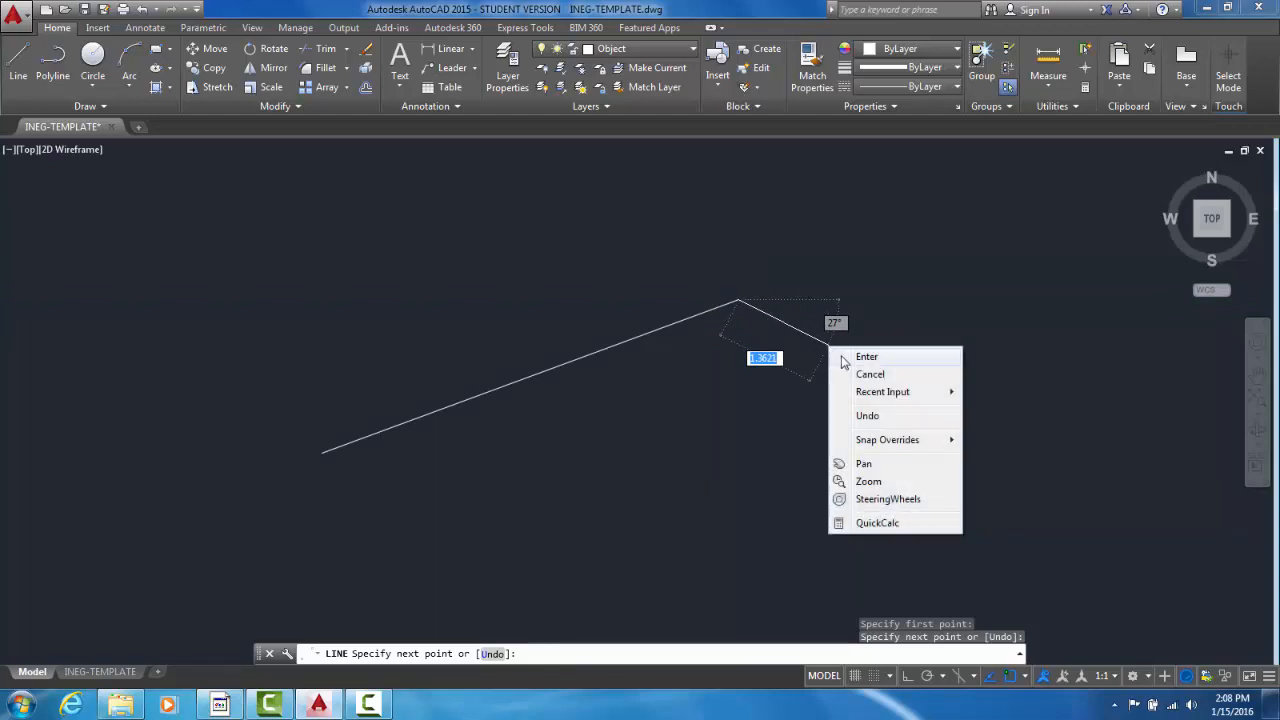
{"action": "left_click", "coordinate": [867, 358]}
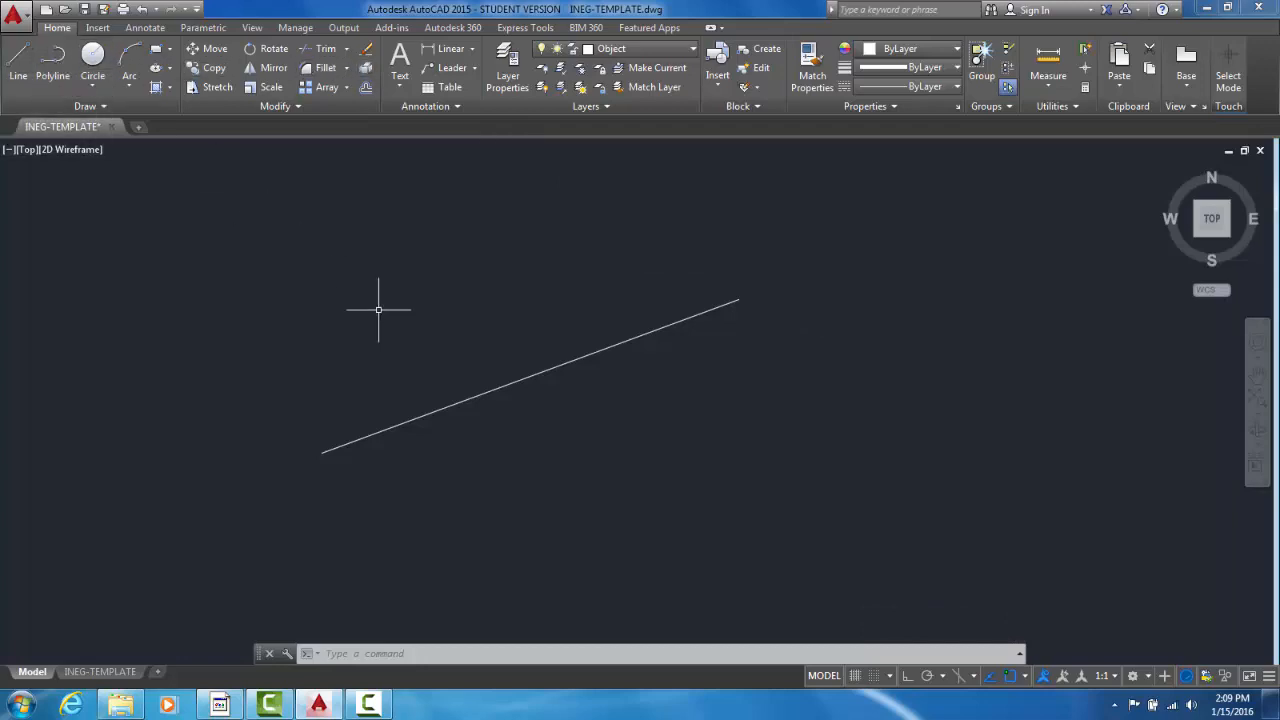
{"action": "type", "text": "line"}
{"action": "key", "text": "Return"}
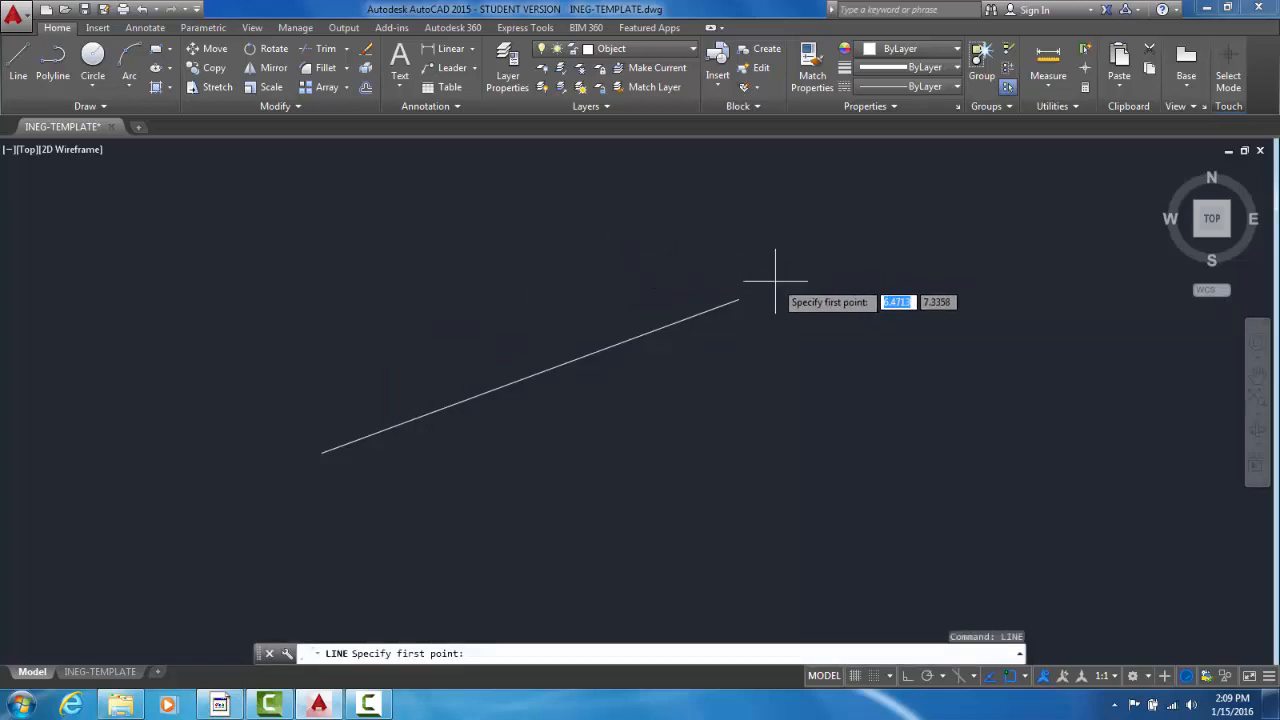
{"action": "key", "text": "Escape"}
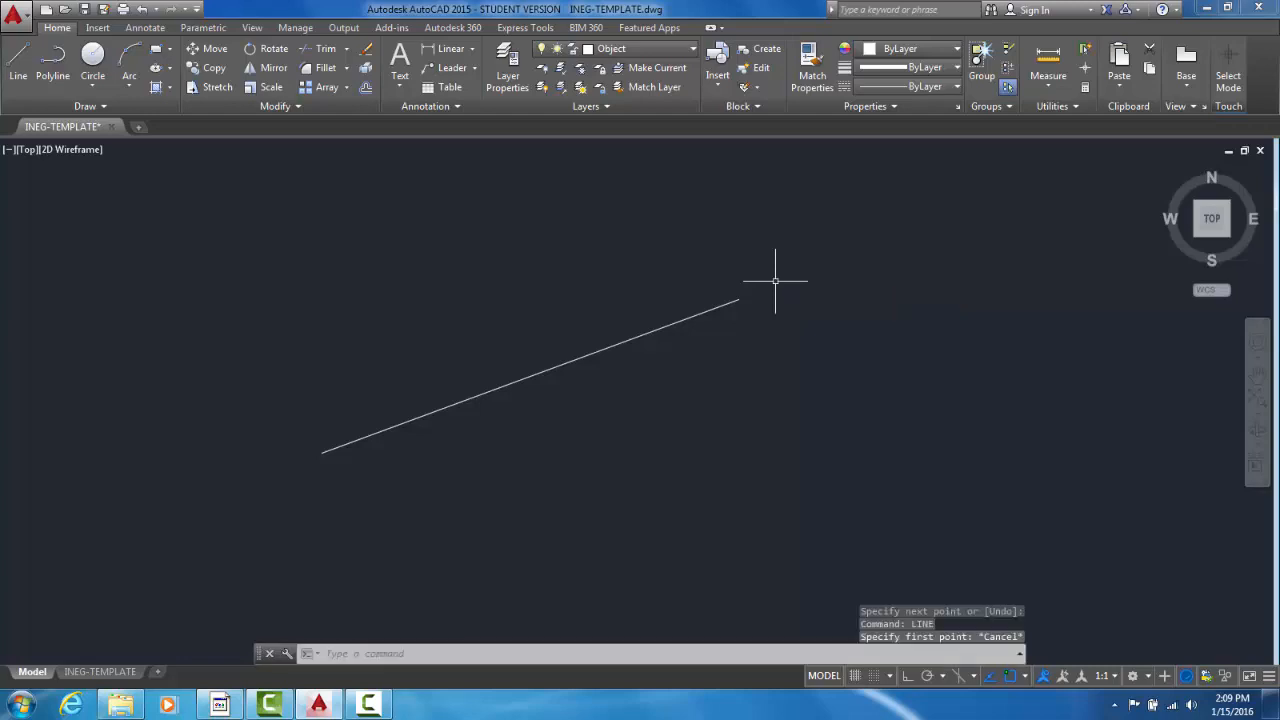
{"action": "type", "text": "L"}
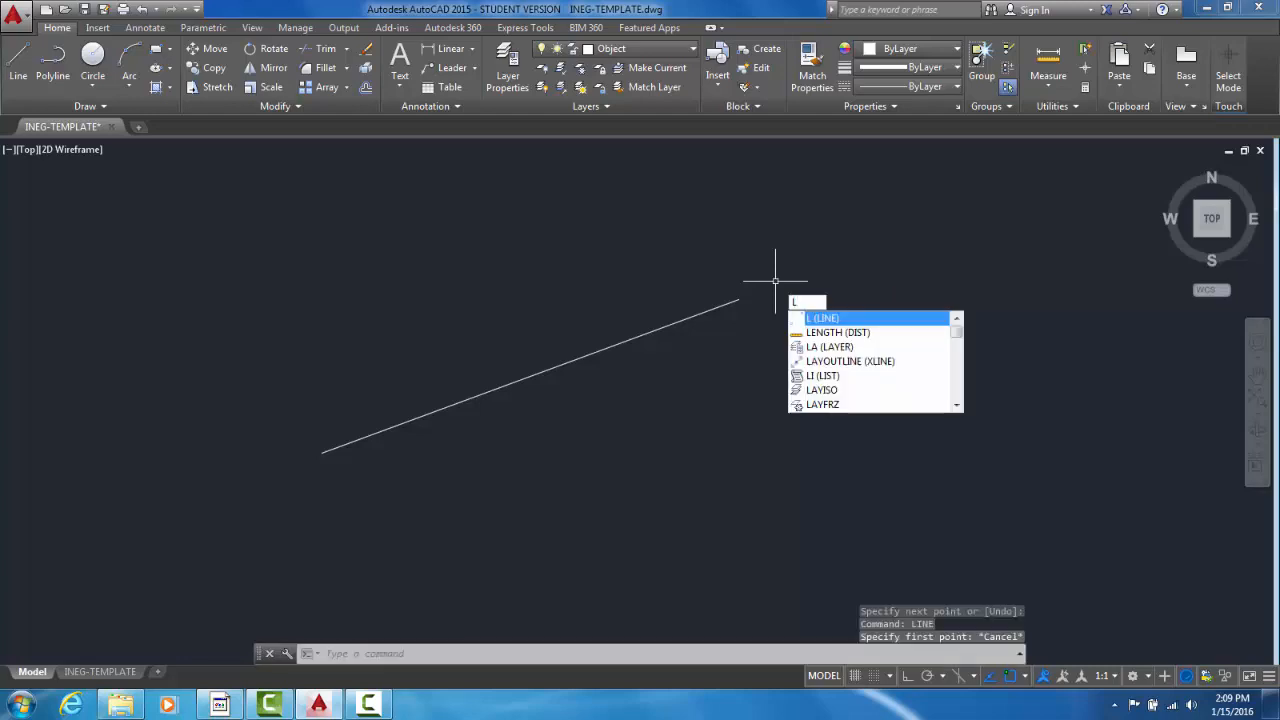
{"action": "key", "text": "Return"}
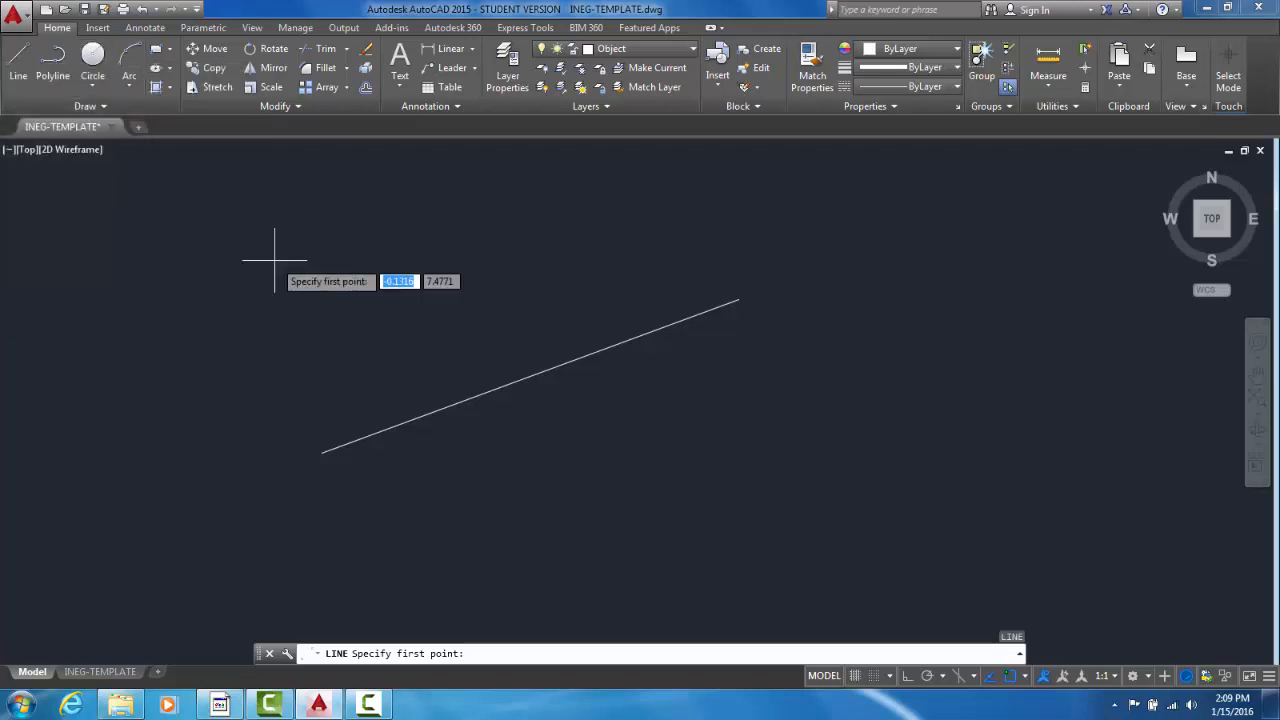
- Draw a center-radius circle with radius 0.5 above the lower end of the line
{"action": "left_click", "coordinate": [90, 89]}
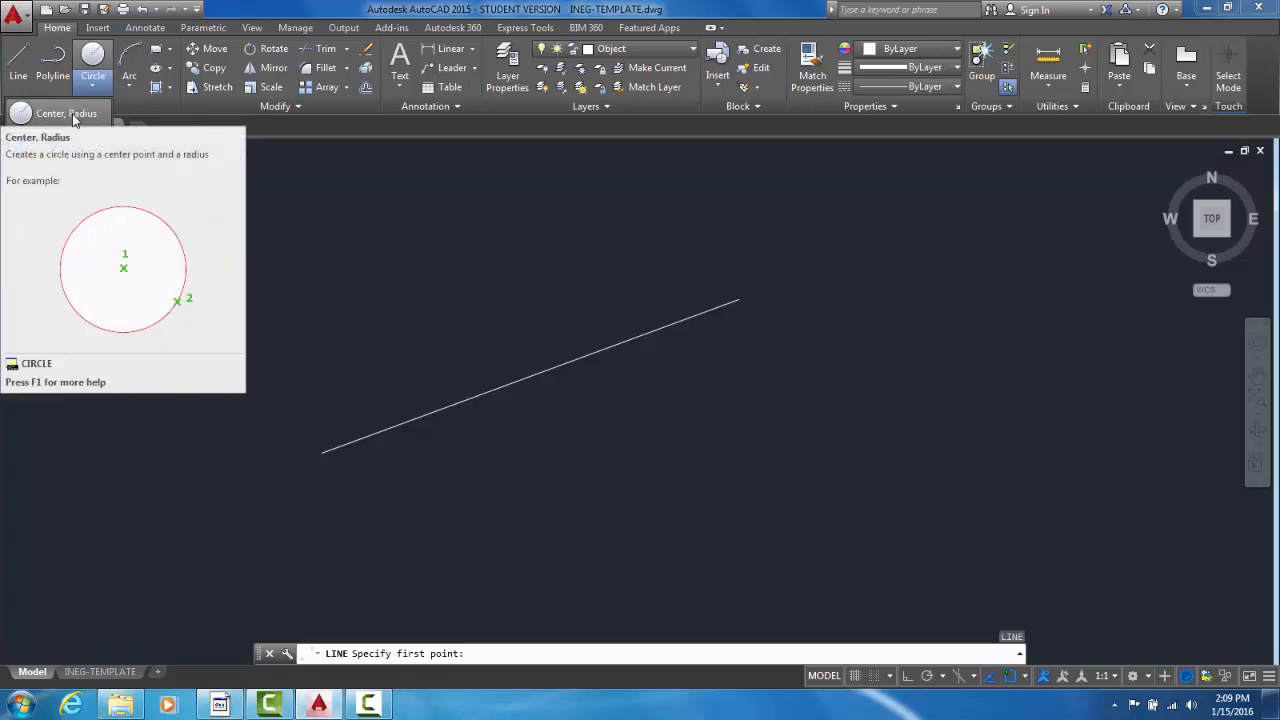
{"action": "left_click", "coordinate": [72, 113]}
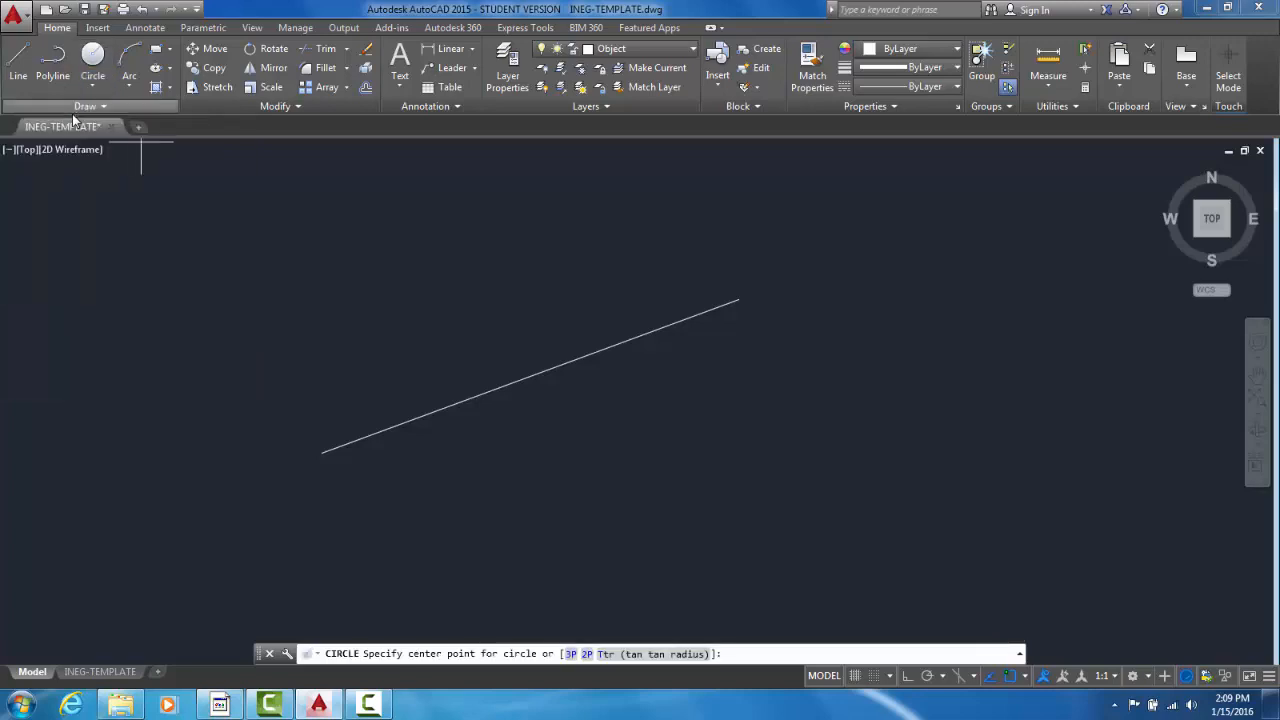
{"action": "left_click", "coordinate": [304, 300]}
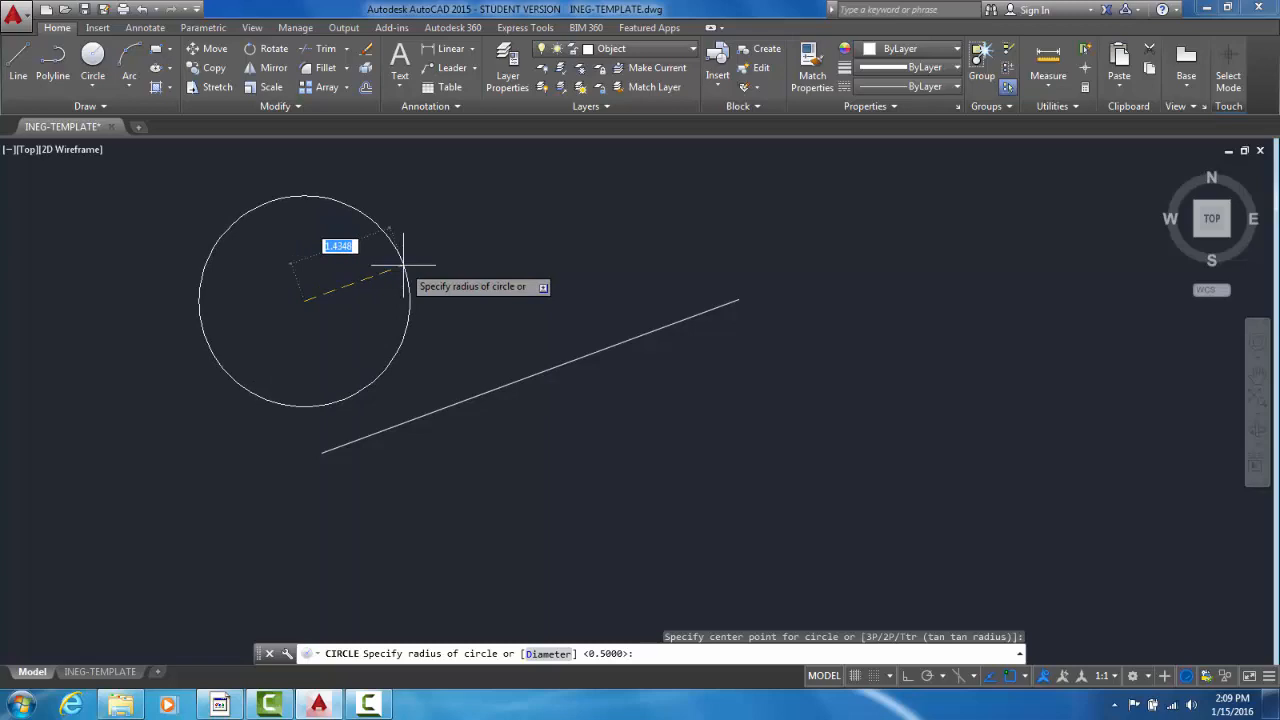
{"action": "key", "text": "BackSpace"}
{"action": "key", "text": "Return"}
- Inspect the circle and line at several zoom levels and shift the view across them
{"action": "scroll", "coordinate": [403, 265], "scroll_direction": "down", "scroll_amount": 1}
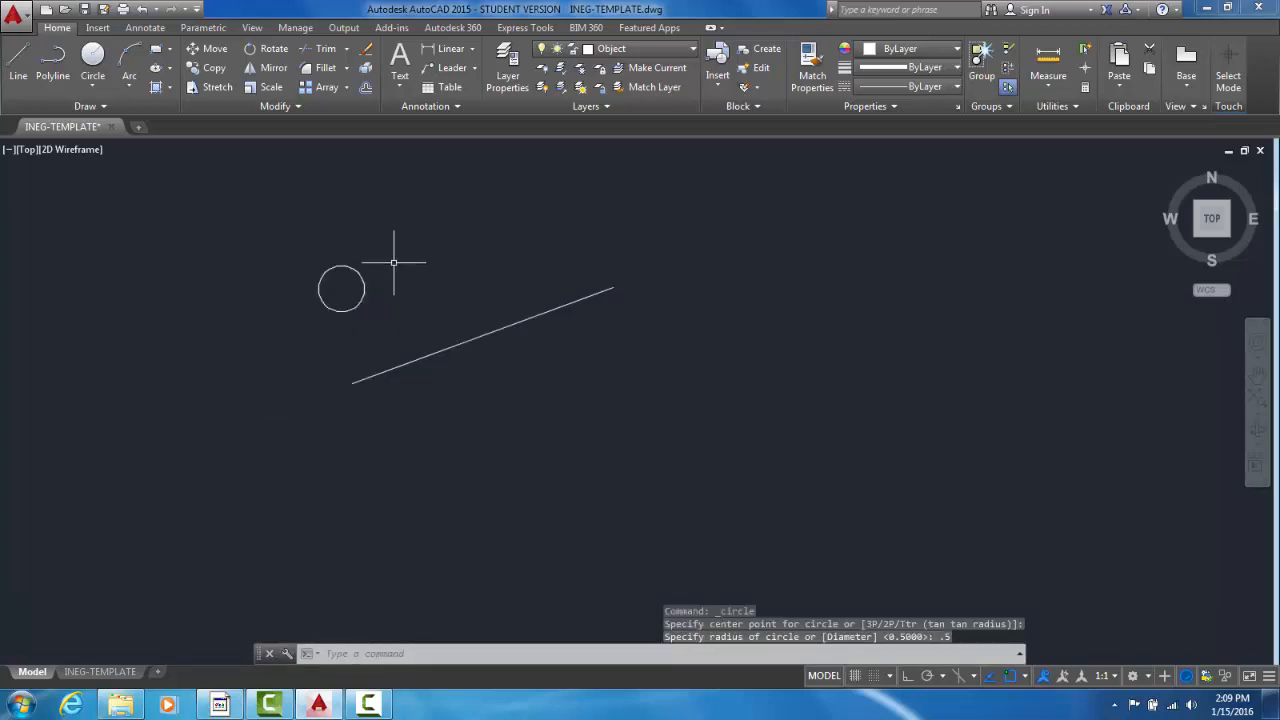
{"action": "scroll", "coordinate": [388, 260], "scroll_direction": "up", "scroll_amount": 1}
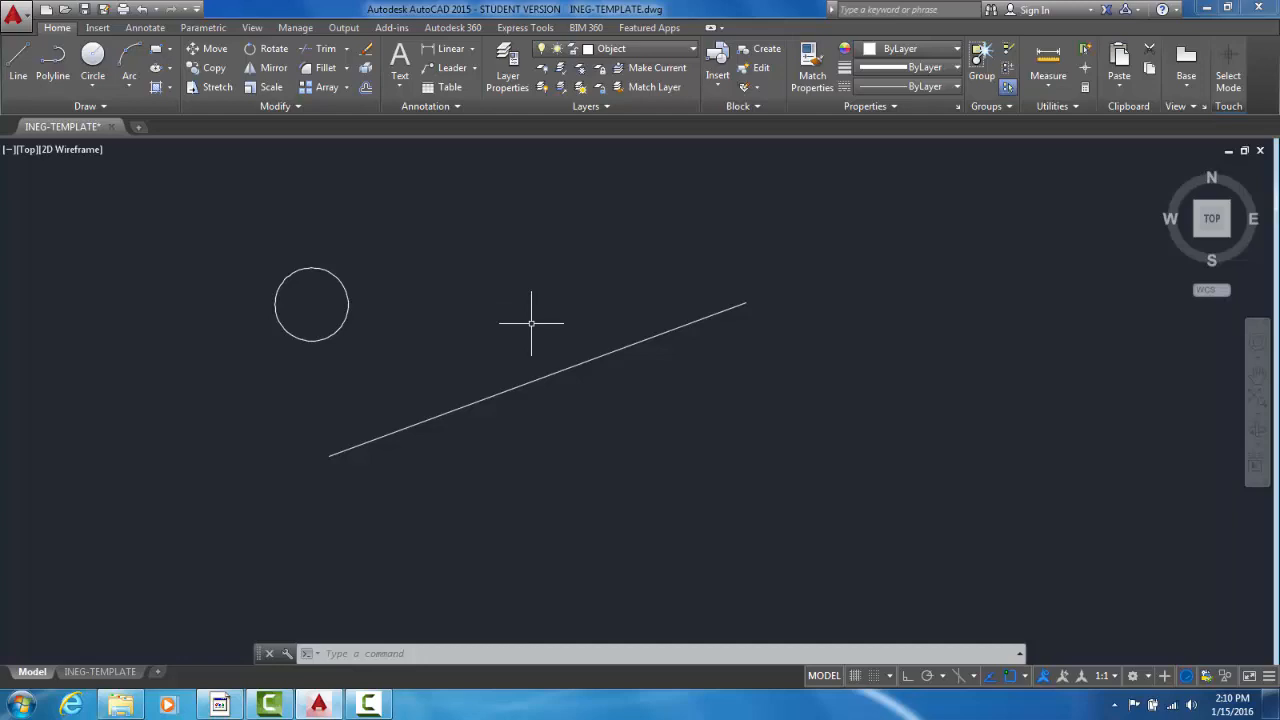
{"action": "scroll", "coordinate": [525, 330], "scroll_direction": "down", "scroll_amount": 5}
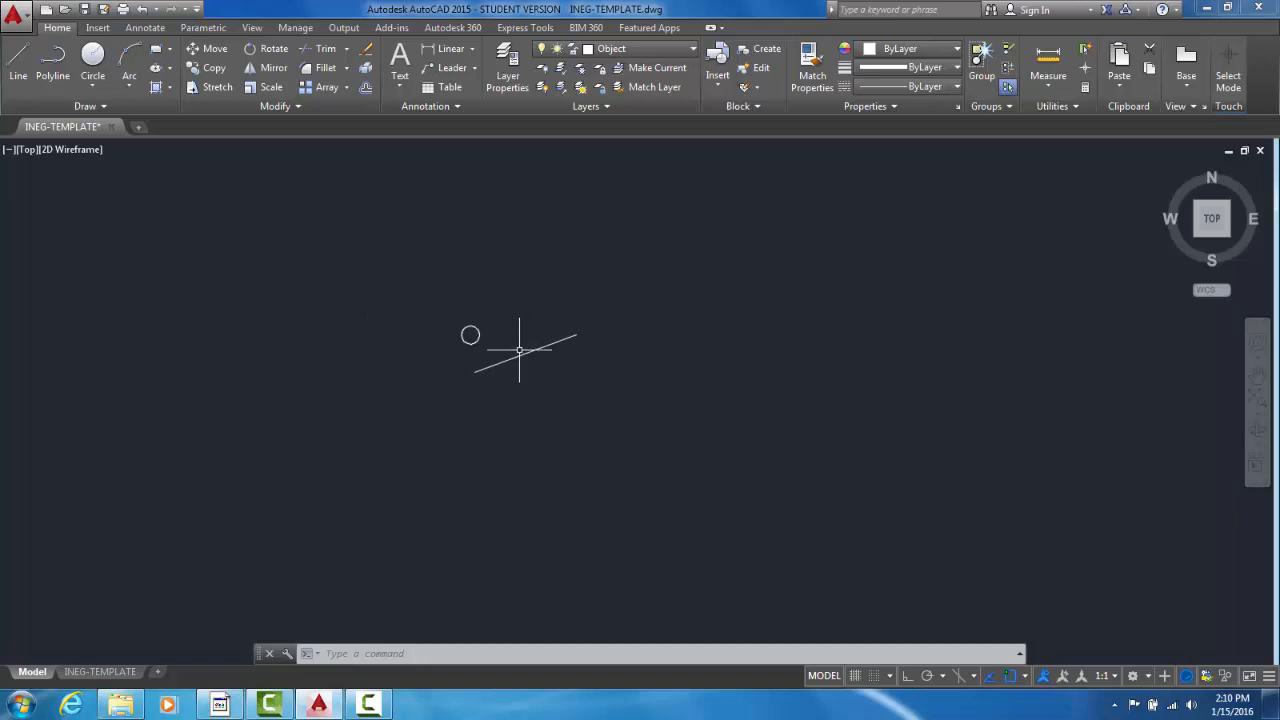
{"action": "scroll", "coordinate": [517, 354], "scroll_direction": "down", "scroll_amount": 2}
{"action": "scroll", "coordinate": [517, 358], "scroll_direction": "up", "scroll_amount": 3}
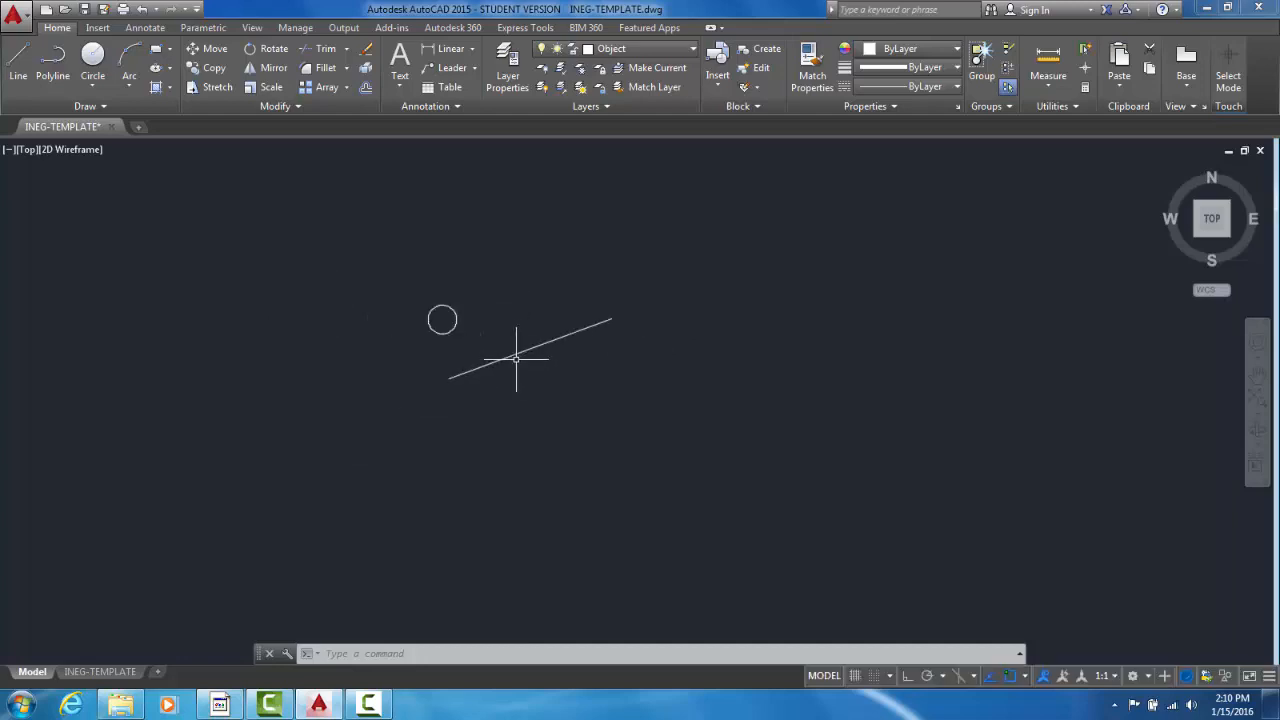
{"action": "scroll", "coordinate": [510, 357], "scroll_direction": "up", "scroll_amount": 2}
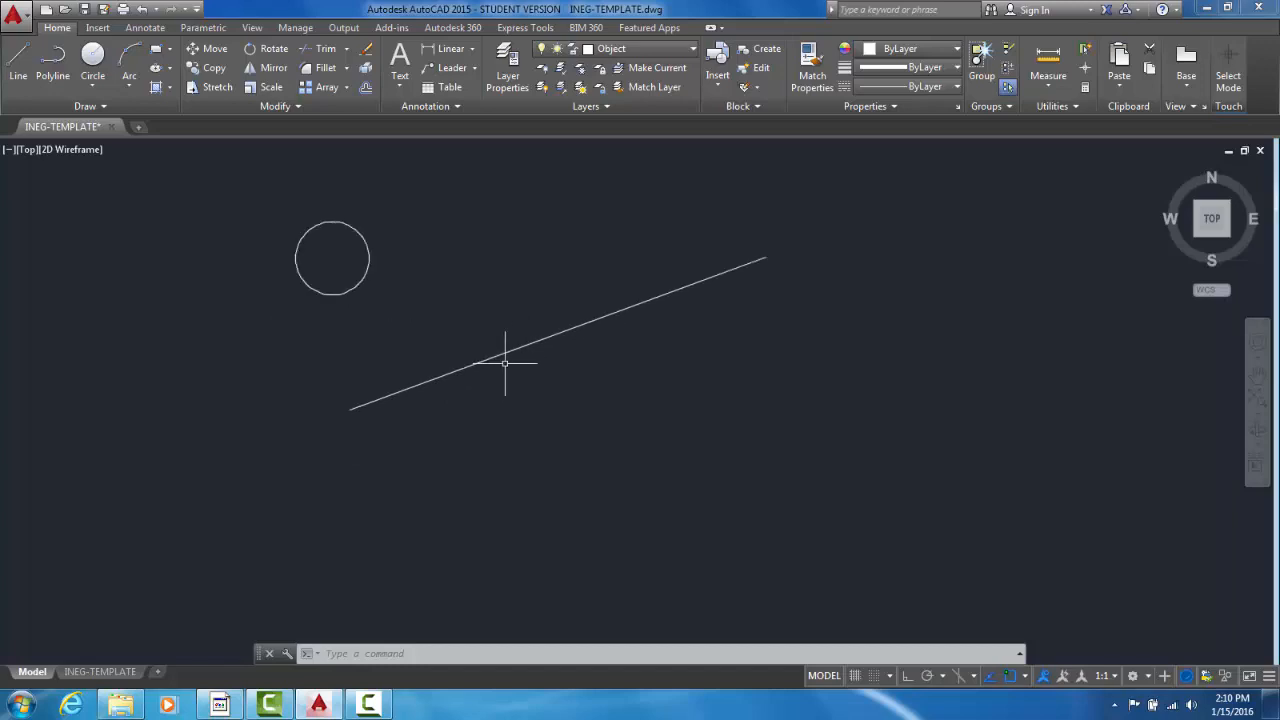
{"action": "mouse_move", "coordinate": [484, 281]}
{"action": "middle_mouse_down"}
{"action": "mouse_move", "coordinate": [549, 380]}
{"action": "mouse_move", "coordinate": [666, 426]}
{"action": "mouse_move", "coordinate": [451, 386]}
{"action": "mouse_move", "coordinate": [618, 391]}
{"action": "mouse_move", "coordinate": [648, 360]}
{"action": "mouse_move", "coordinate": [606, 371]}
{"action": "mouse_move", "coordinate": [609, 358]}
{"action": "middle_mouse_up"}
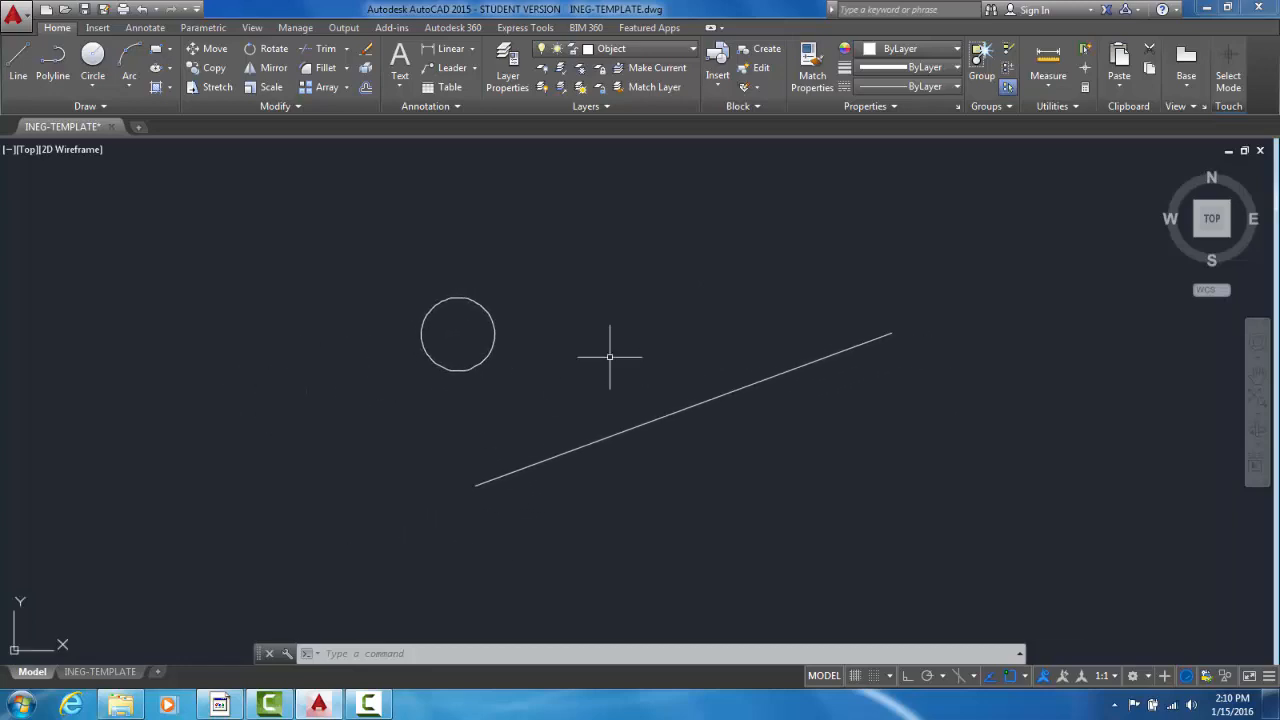
- Move the view slightly with the Pan tool and display the whole drawing with Zoom All
{"action": "left_click", "coordinate": [1257, 377]}
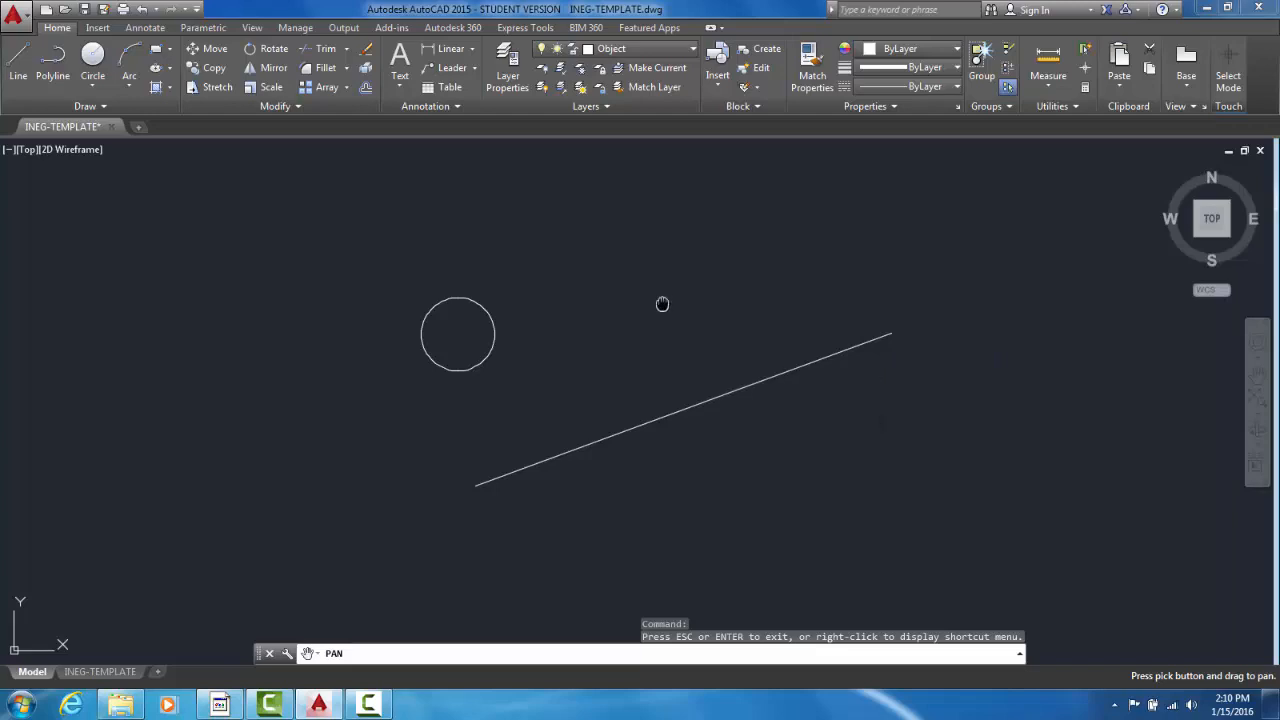
{"action": "mouse_move", "coordinate": [663, 303]}
{"action": "left_mouse_down"}
{"action": "mouse_move", "coordinate": [537, 315]}
{"action": "mouse_move", "coordinate": [640, 299]}
{"action": "mouse_move", "coordinate": [667, 308]}
{"action": "left_mouse_up"}
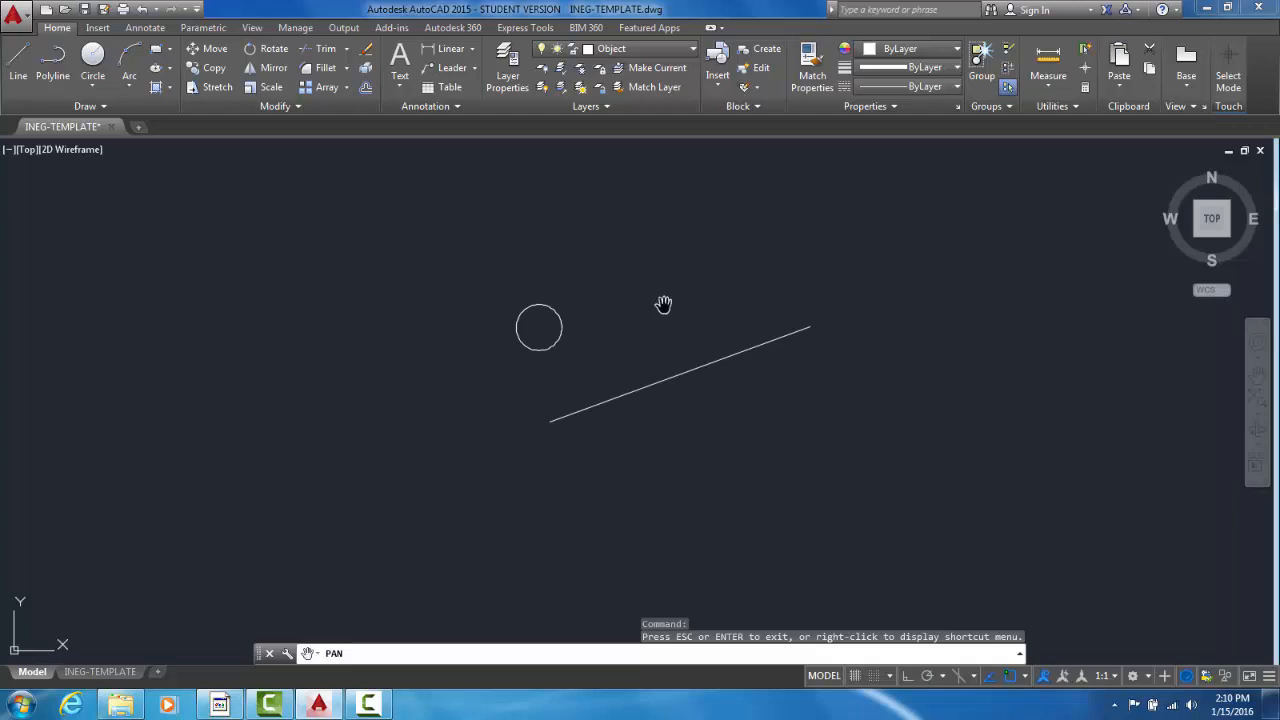
{"action": "scroll", "coordinate": [663, 305], "scroll_direction": "up", "scroll_amount": 1}
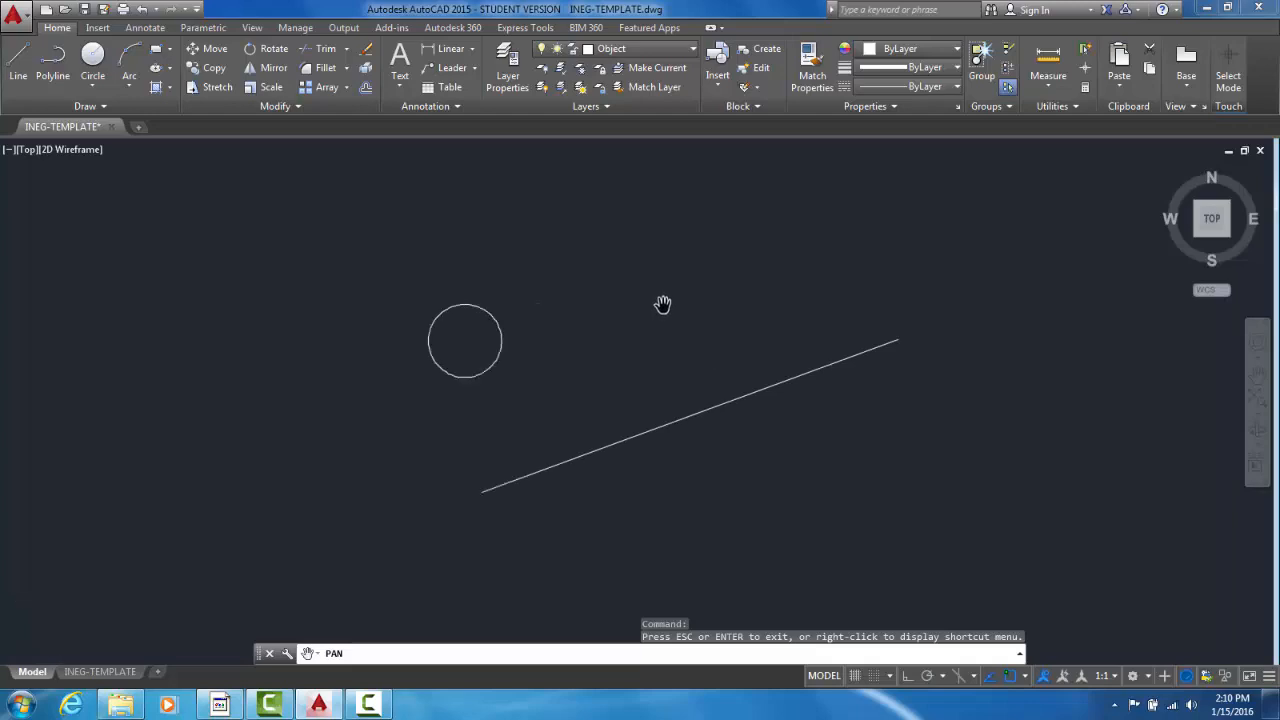
{"action": "key", "text": "Escape"}
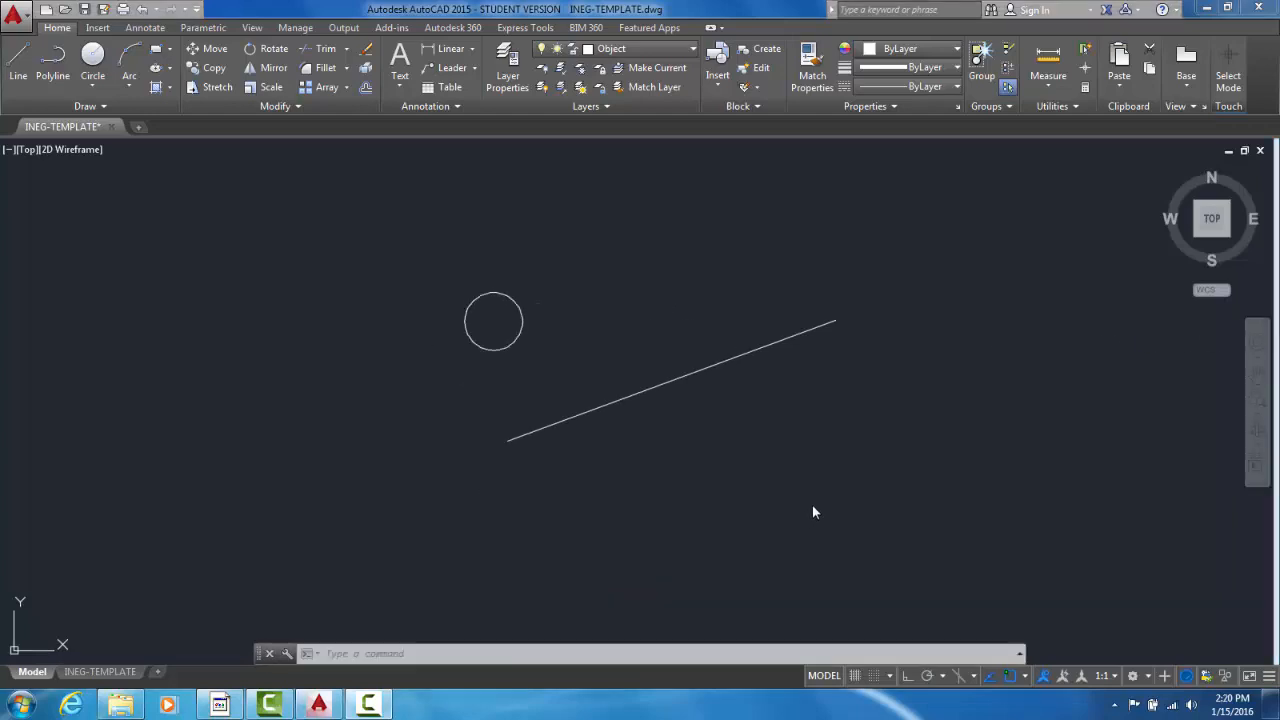
{"action": "left_click", "coordinate": [1258, 416]}
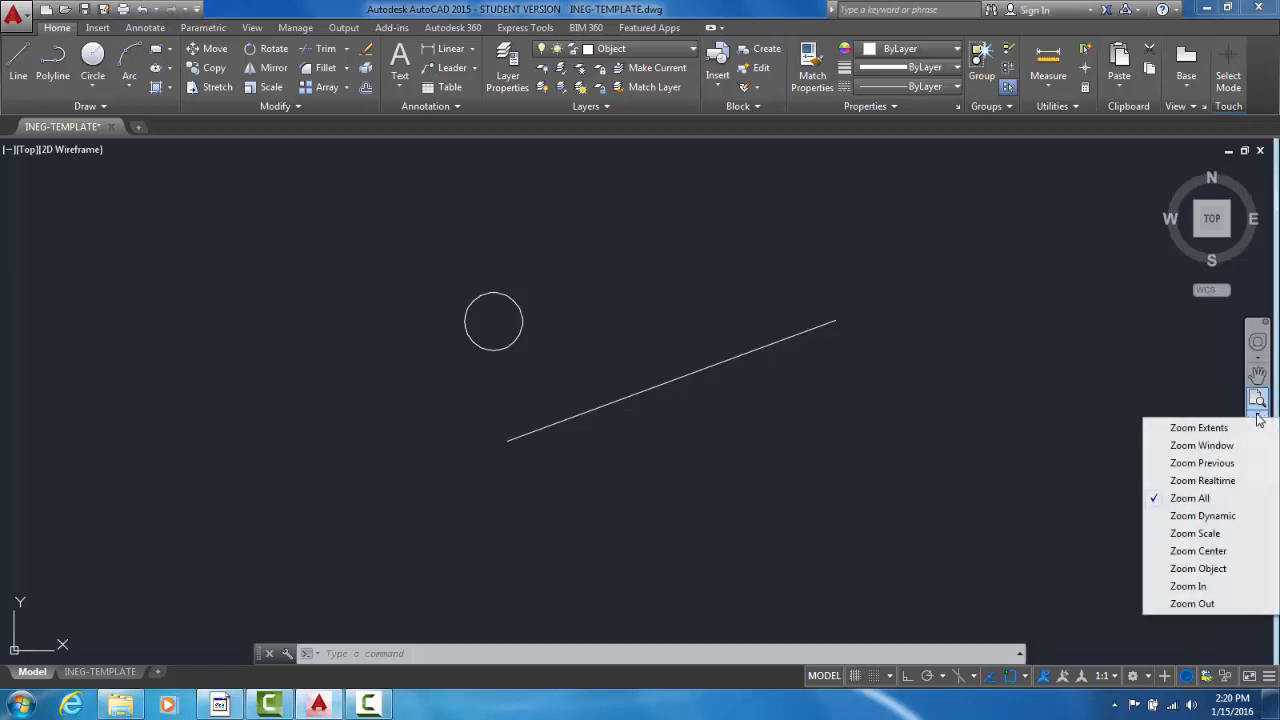
{"action": "left_click", "coordinate": [1183, 500]}
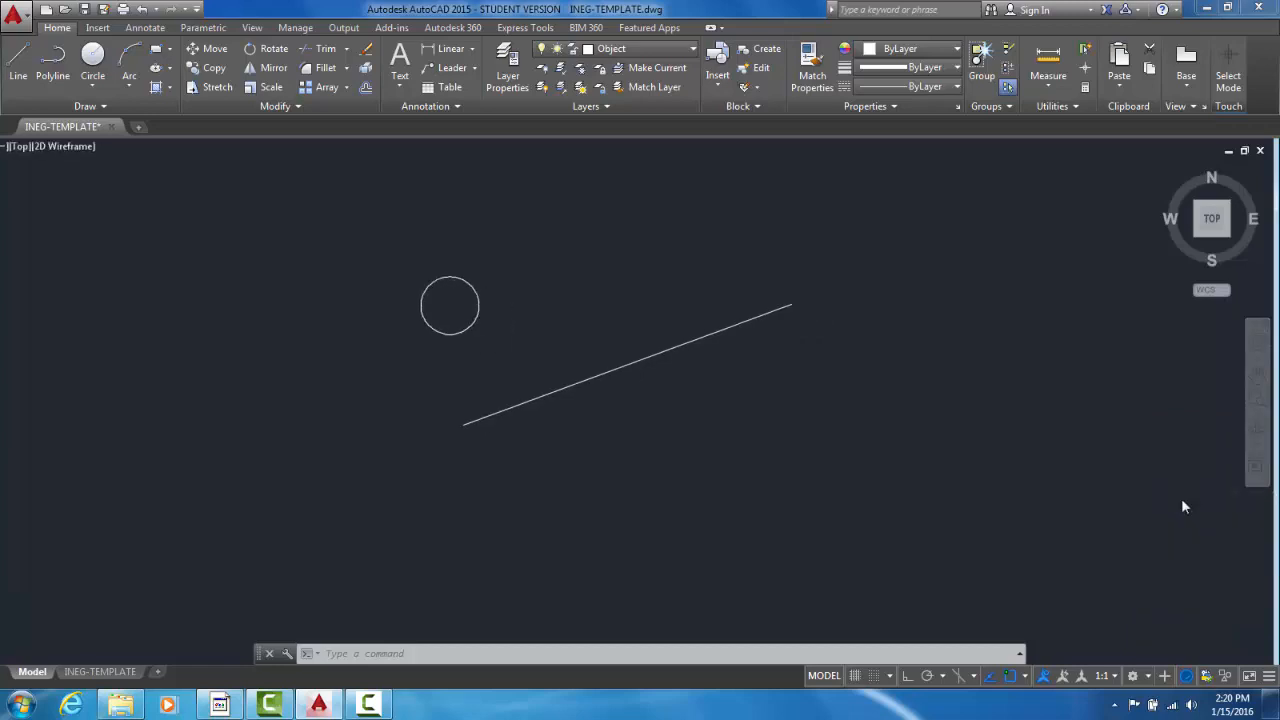
{"action": "left_click", "coordinate": [1258, 414]}
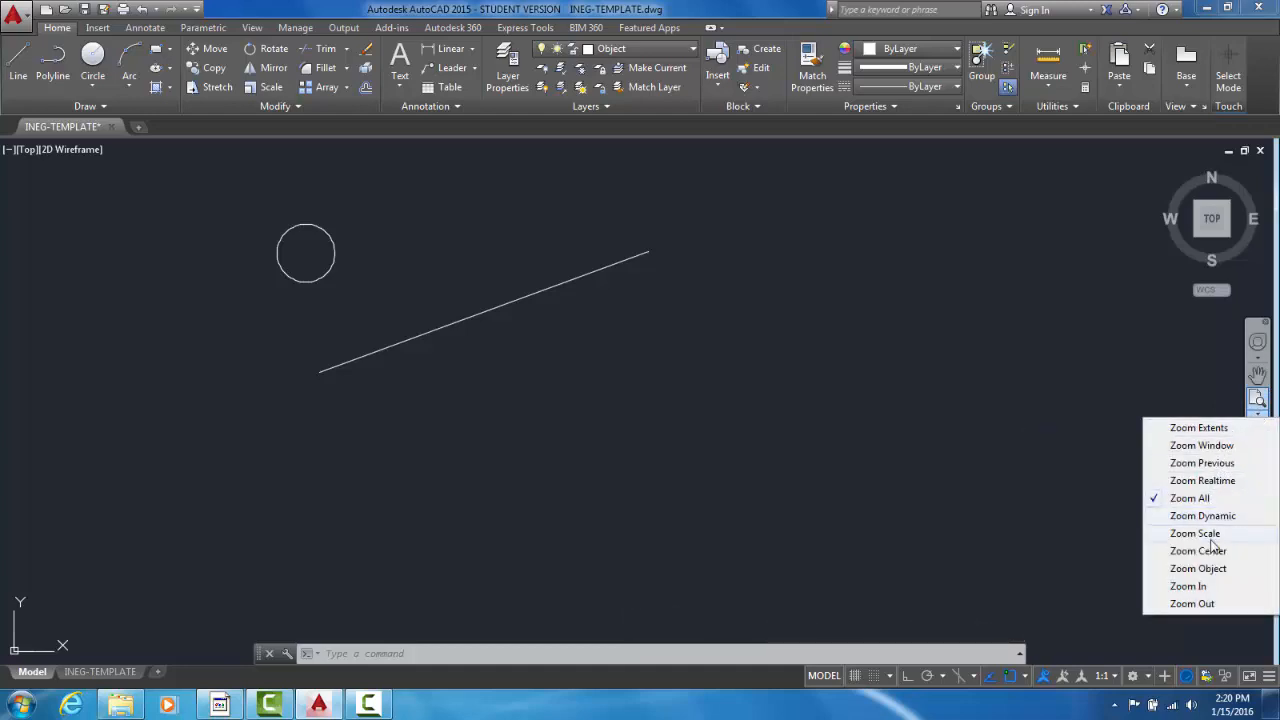
{"action": "left_click", "coordinate": [1090, 537]}
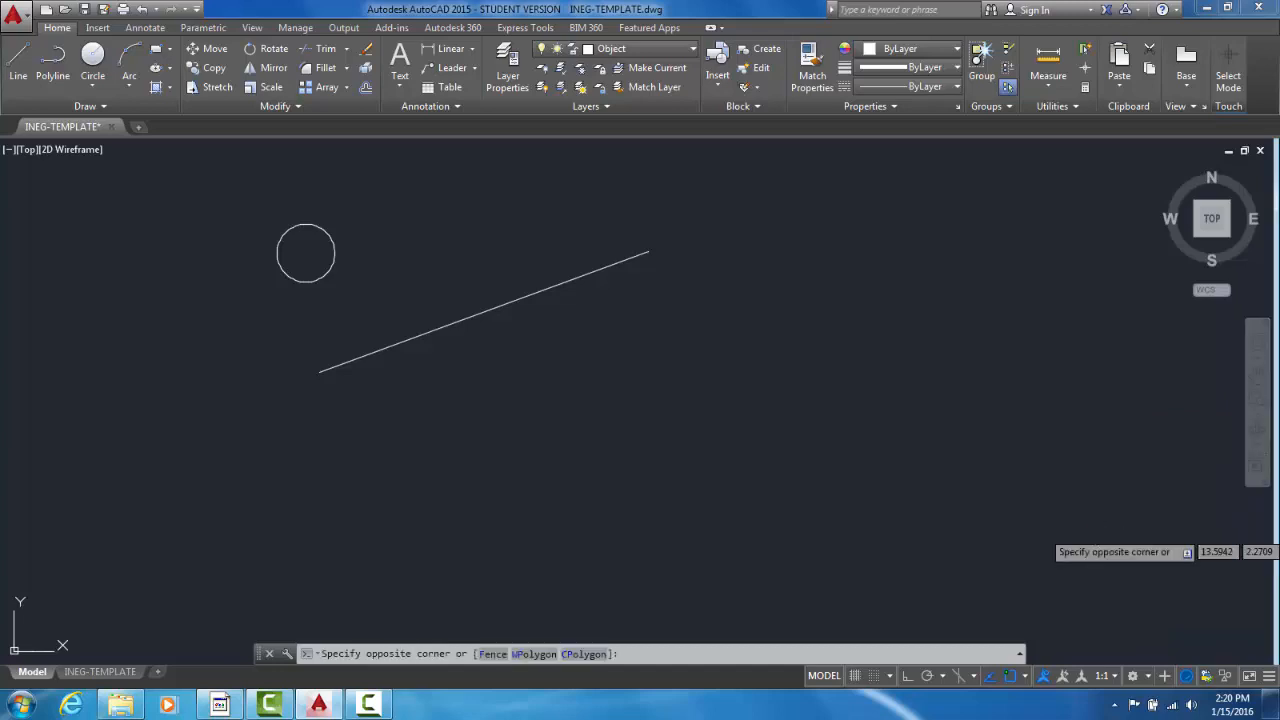
{"action": "key", "text": "Escape"}
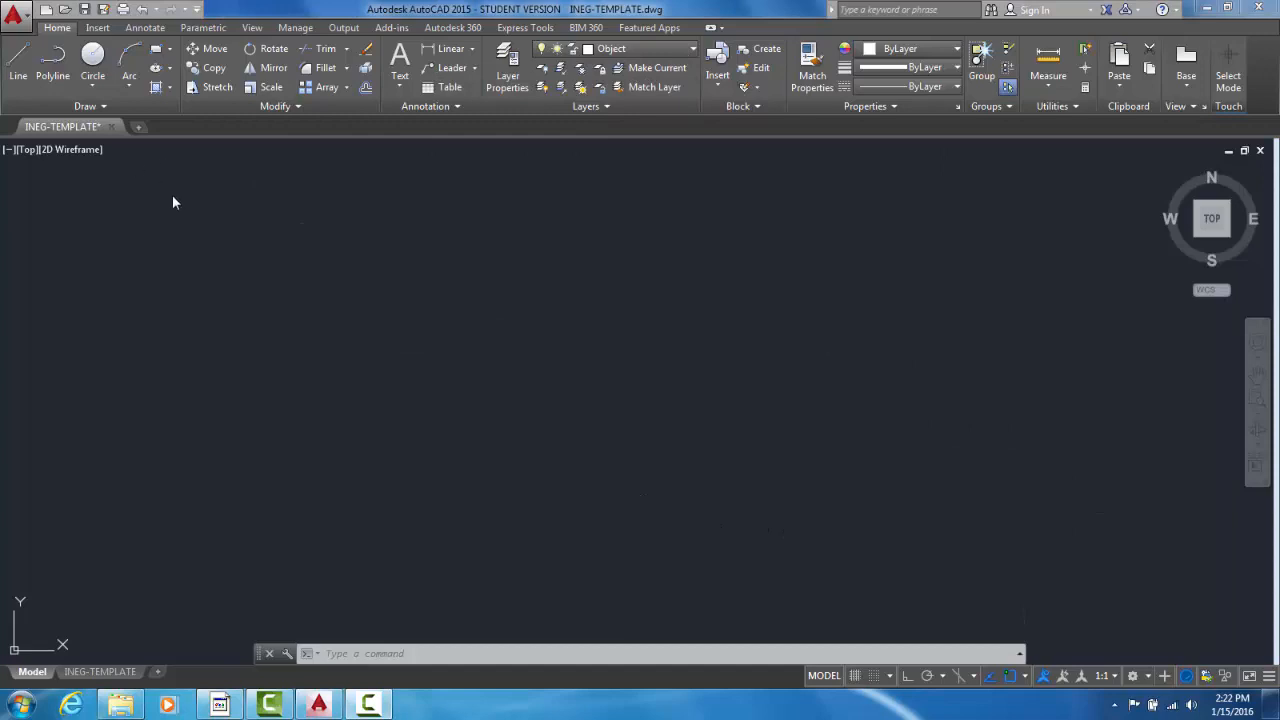
- Draw a closed four-sided shape with the Line command across the middle of the drawing, ending on its starting point
{"action": "left_click", "coordinate": [20, 66]}
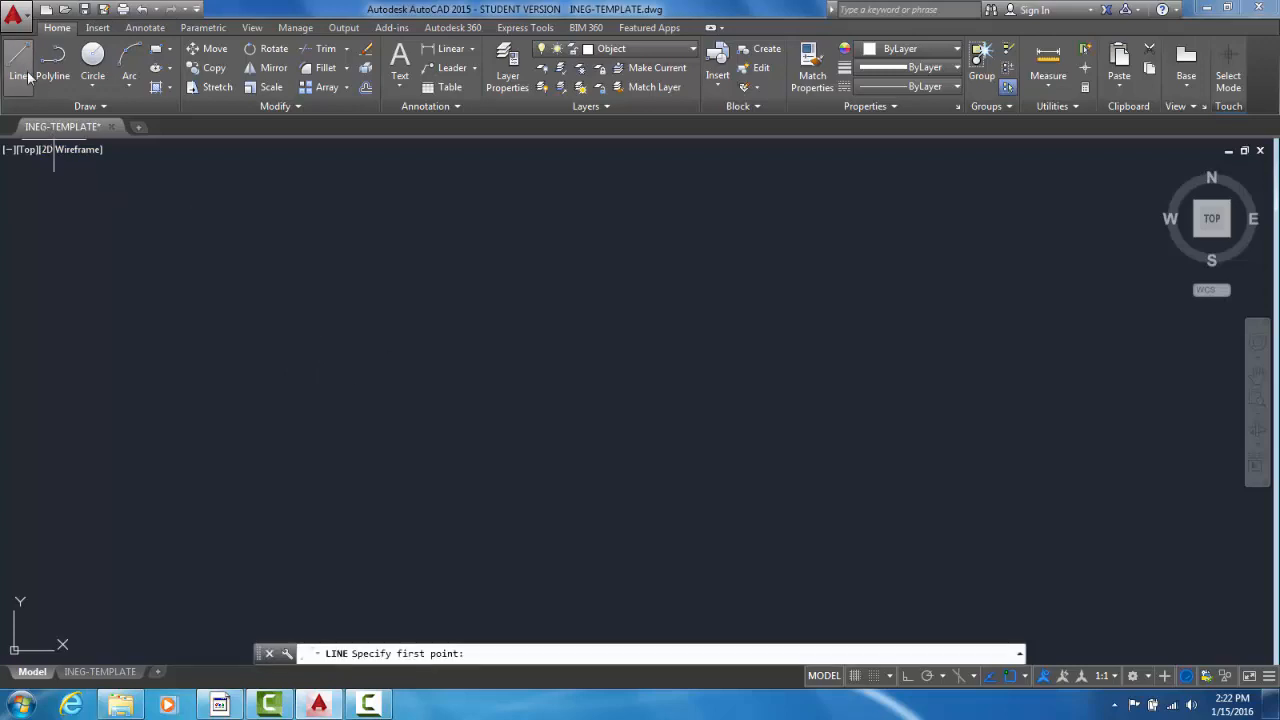
{"action": "left_click", "coordinate": [397, 380]}
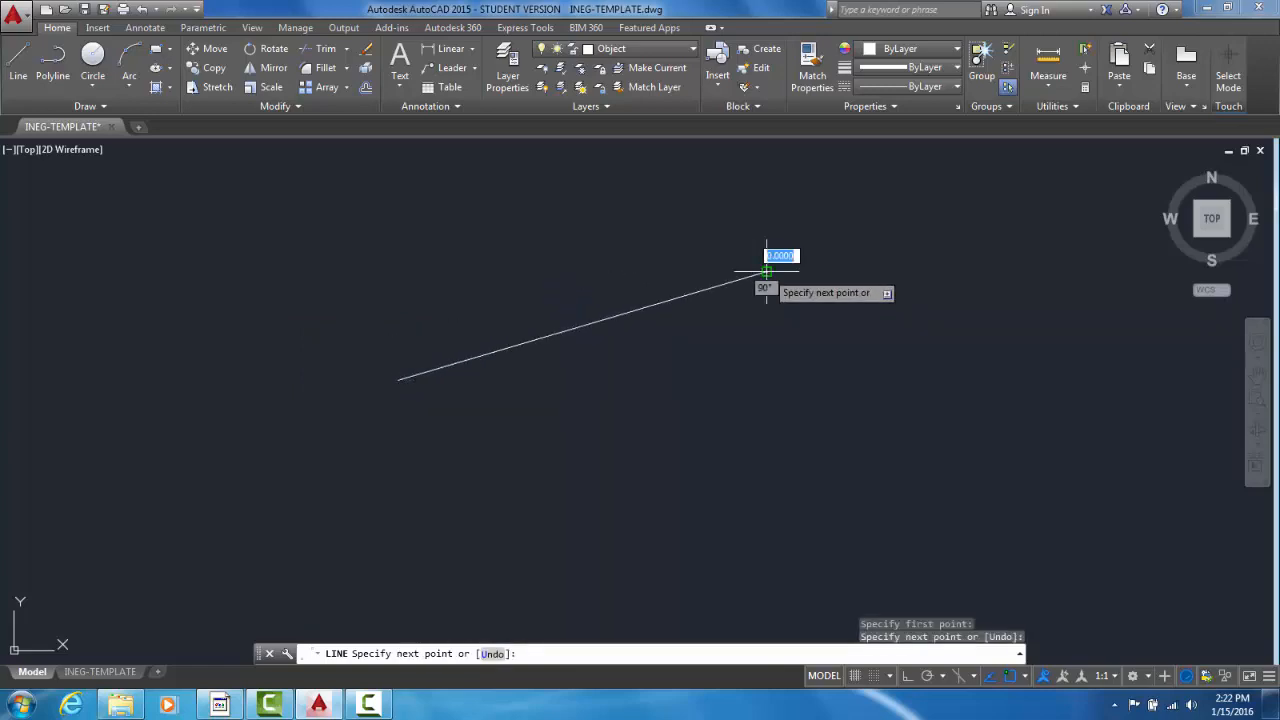
{"action": "left_click", "coordinate": [831, 407]}
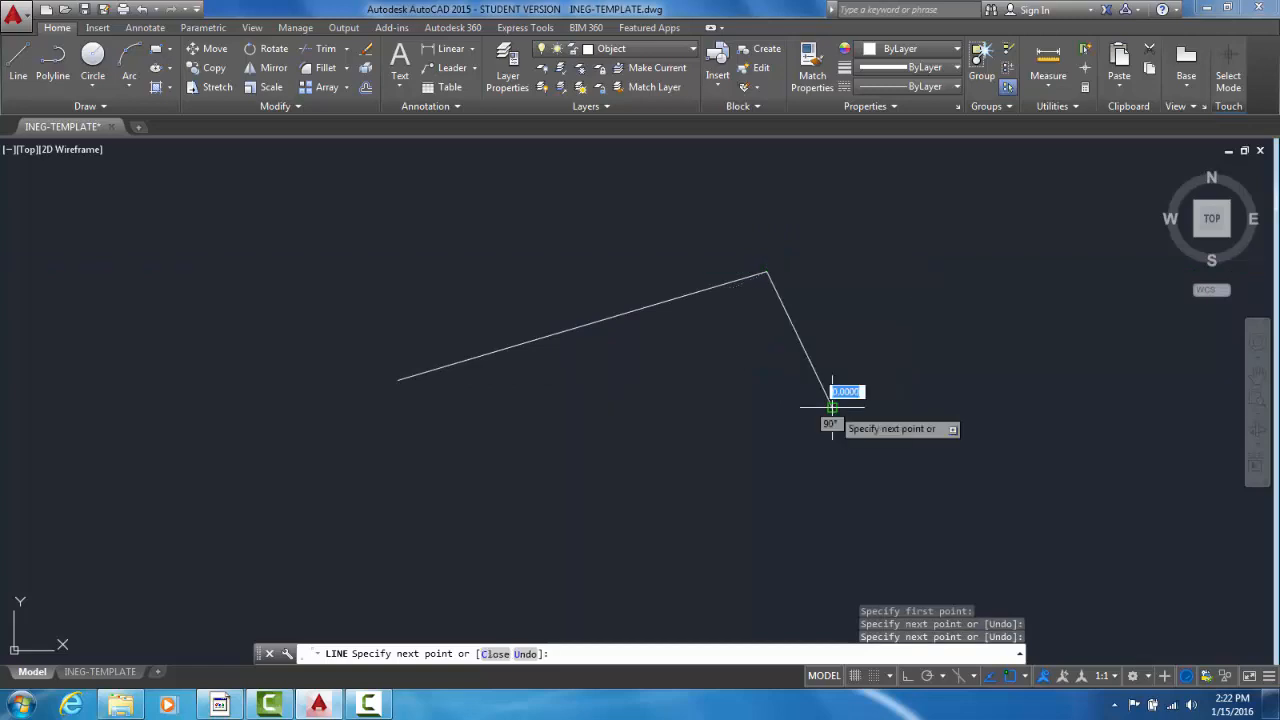
{"action": "left_click", "coordinate": [578, 527]}
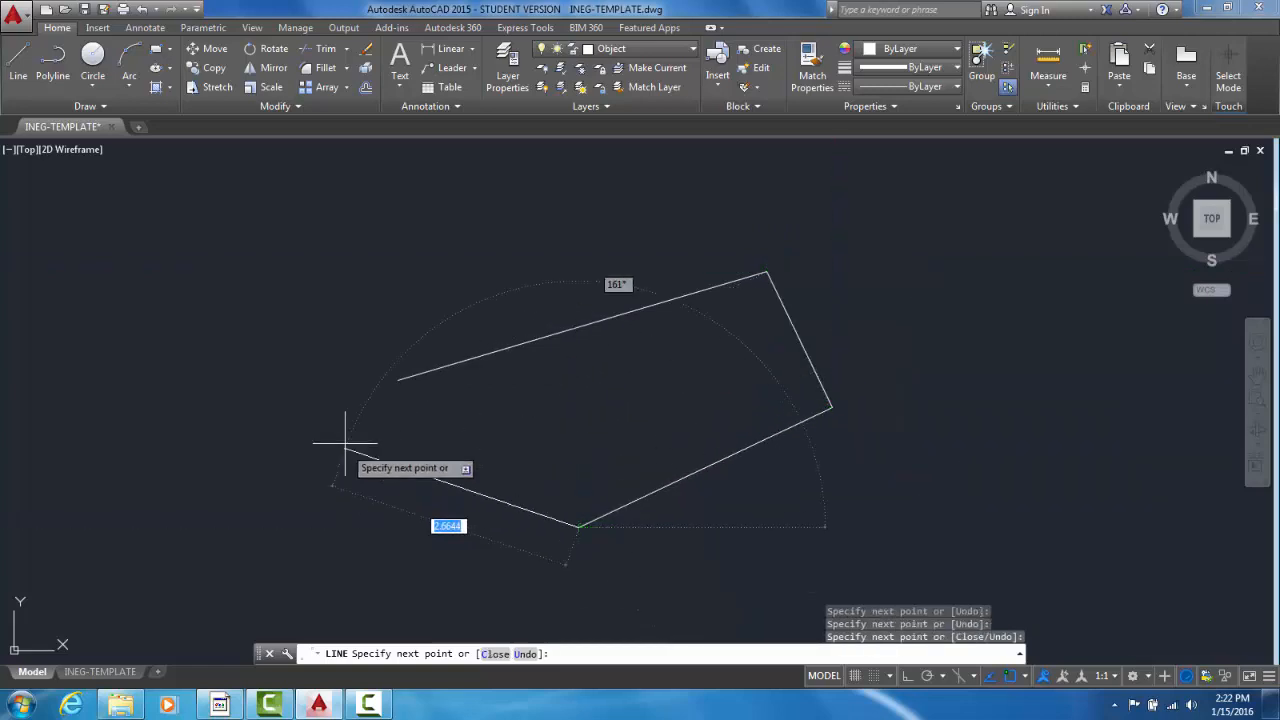
{"action": "left_click", "coordinate": [398, 381]}
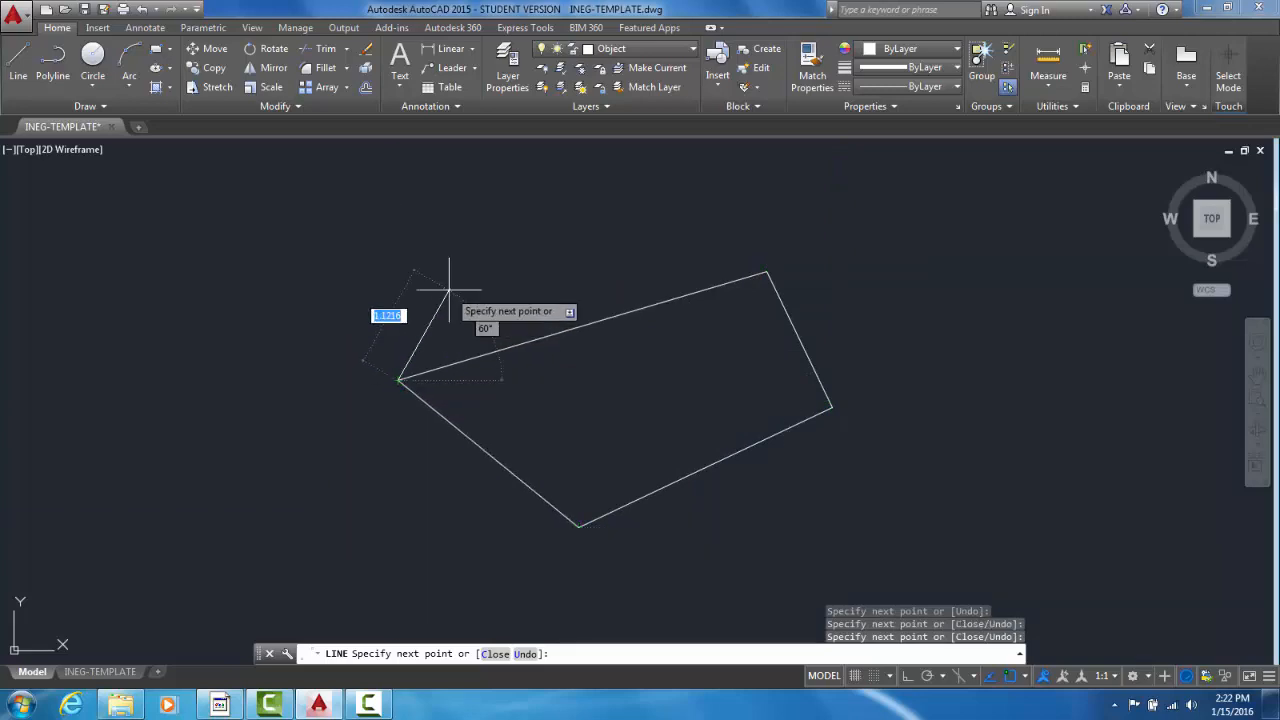
{"action": "right_click", "coordinate": [449, 290]}
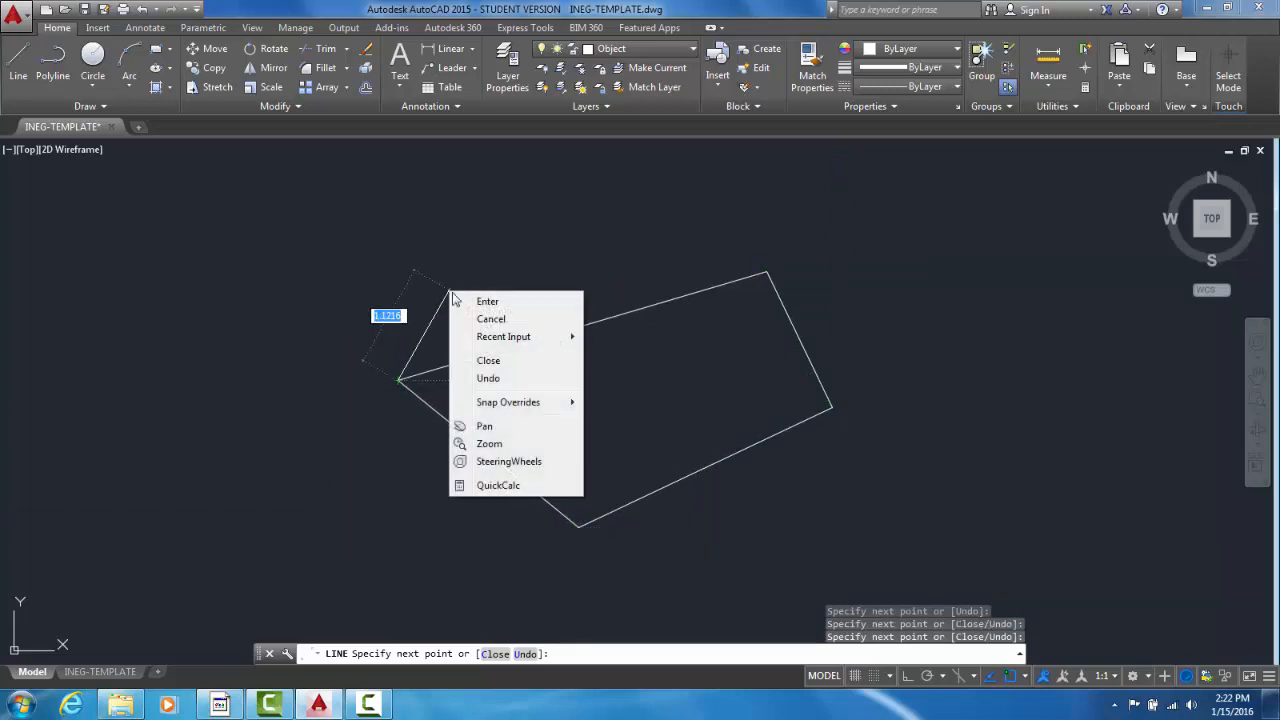
{"action": "left_click", "coordinate": [484, 303]}
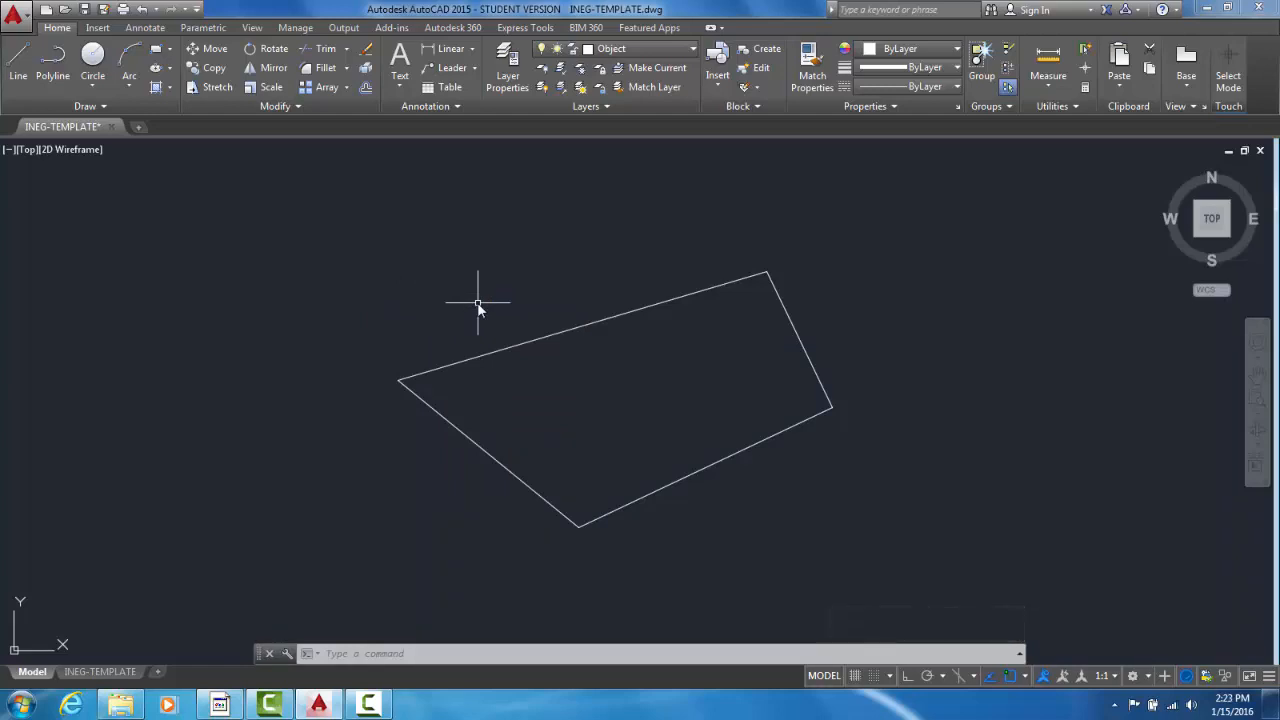
- Turn on time-sensitive right-click in the user preferences, keeping the 250-millisecond longer click duration, and apply the options
{"action": "left_click", "coordinate": [14, 20]}
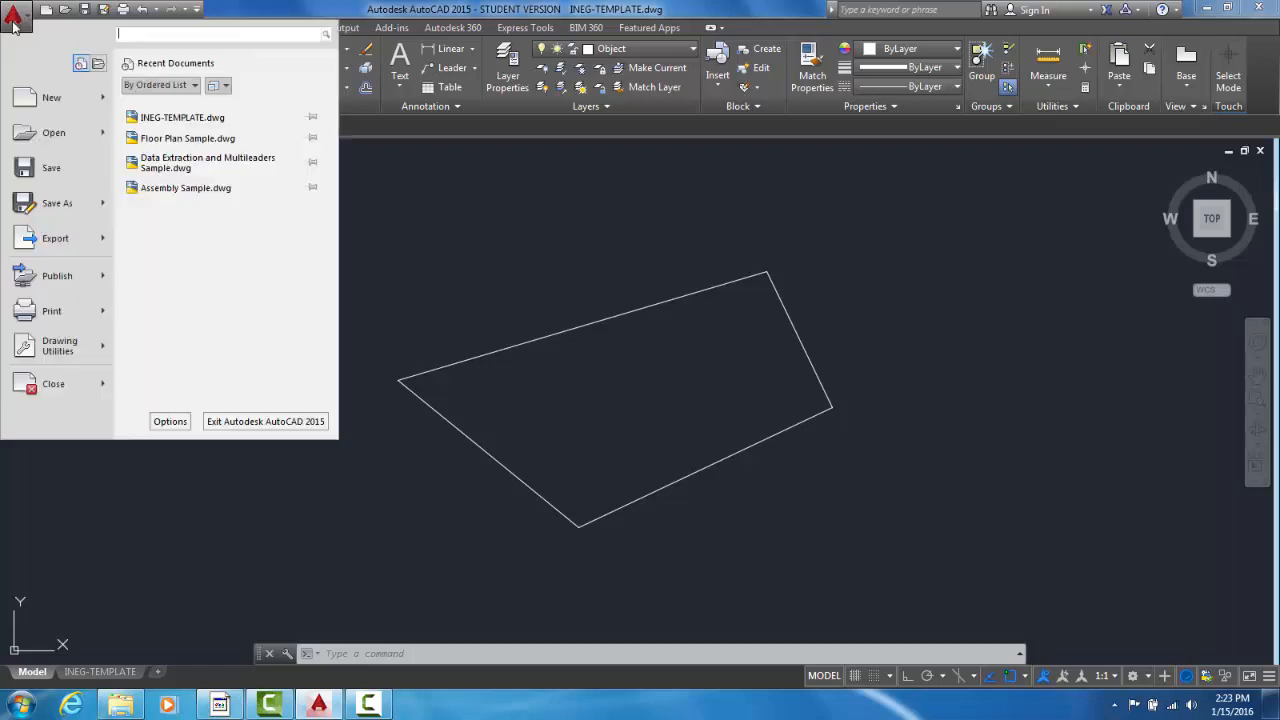
{"action": "left_click", "coordinate": [170, 421]}
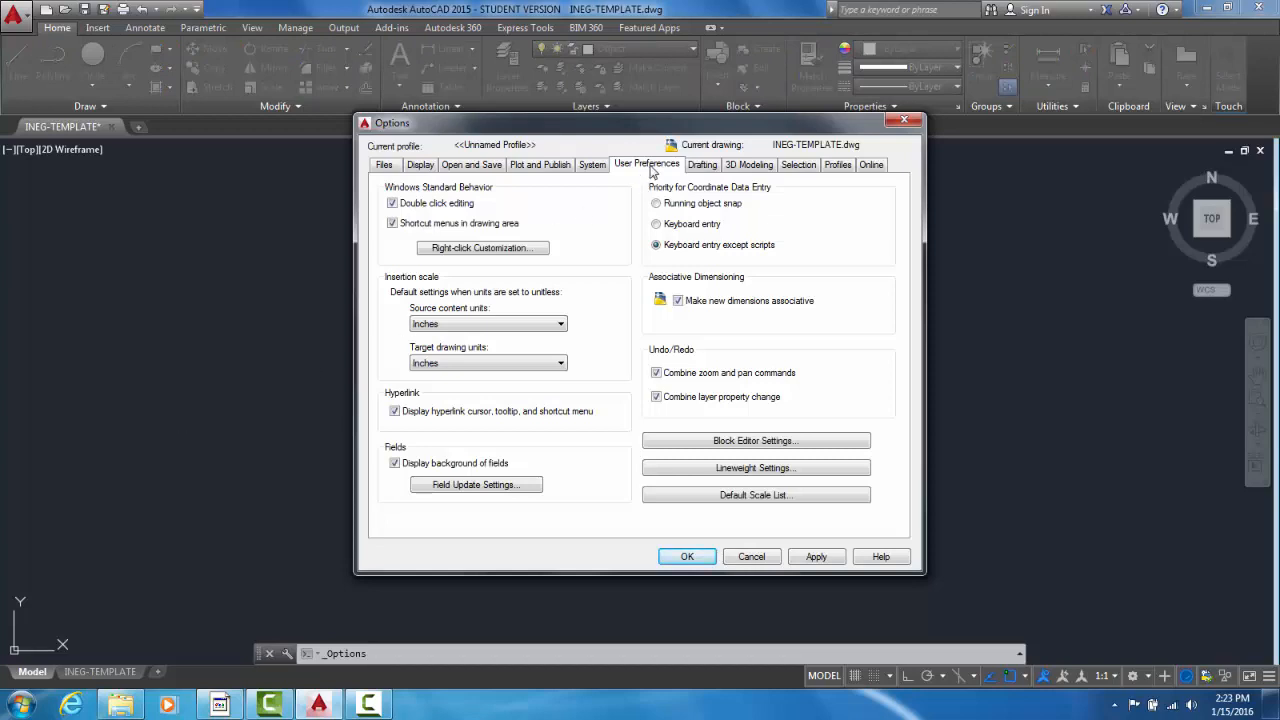
{"action": "left_click", "coordinate": [500, 250]}
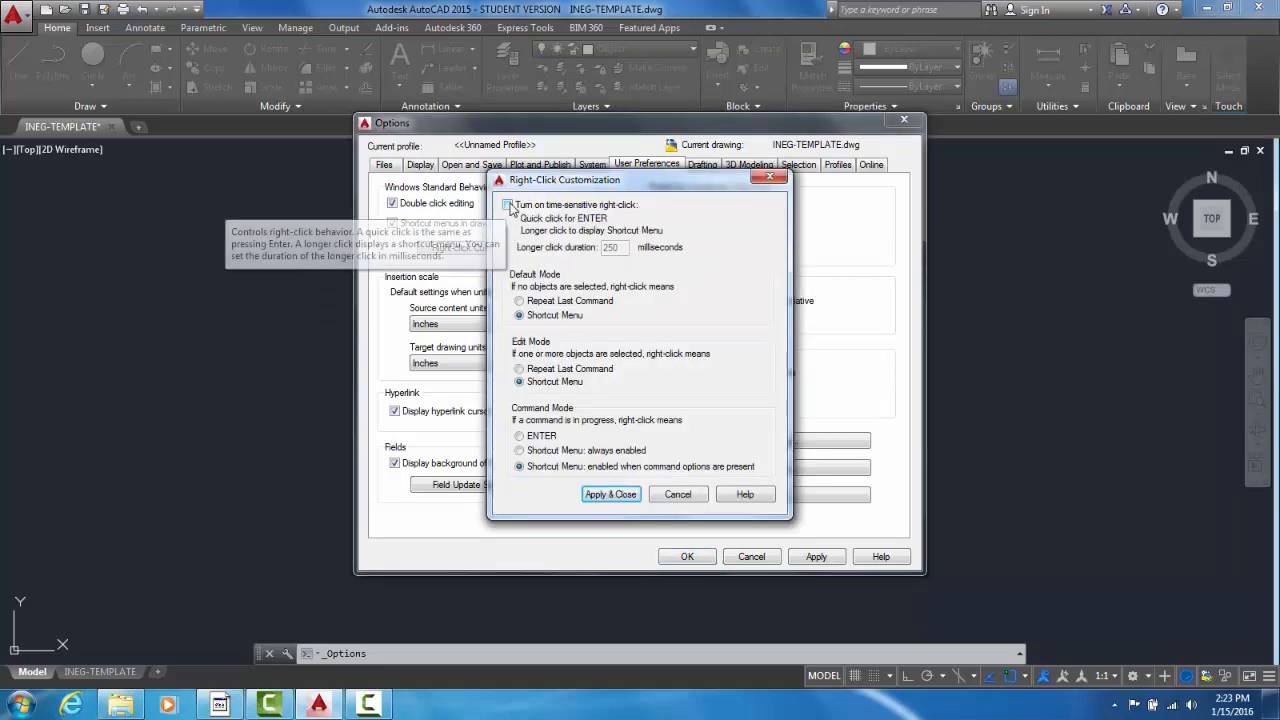
{"action": "left_click", "coordinate": [508, 205]}
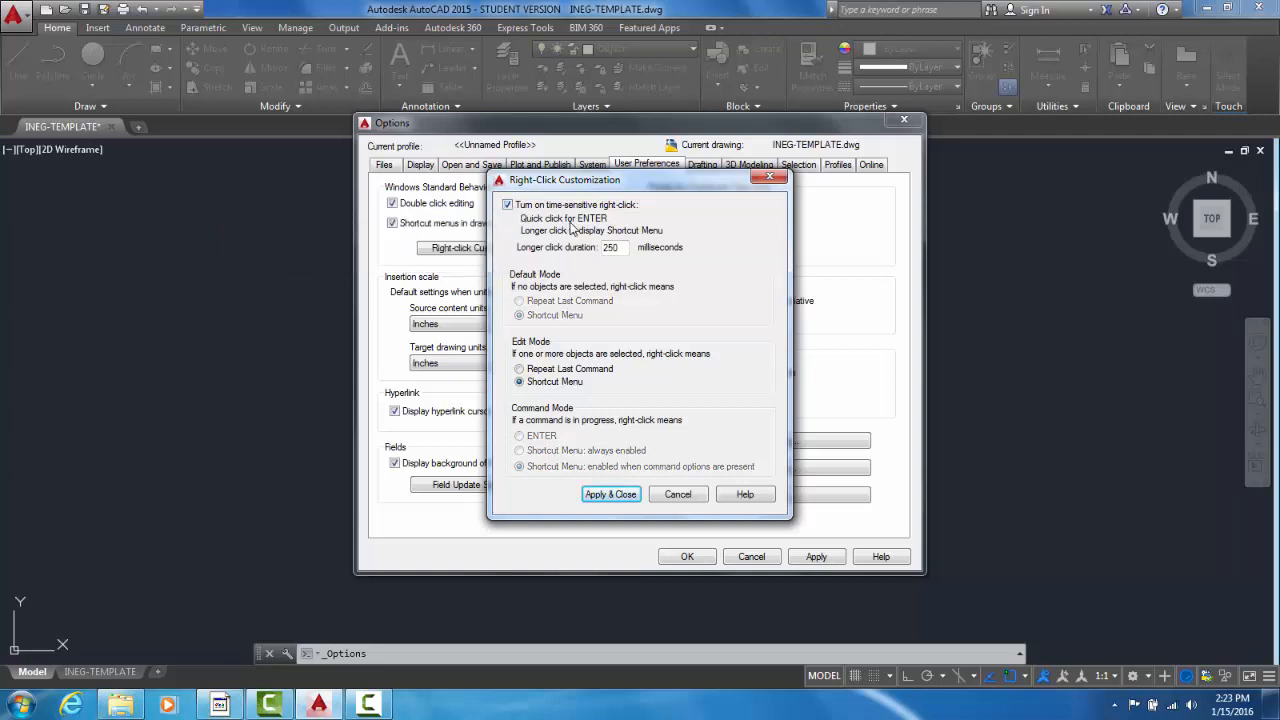
{"action": "left_click", "coordinate": [615, 495]}
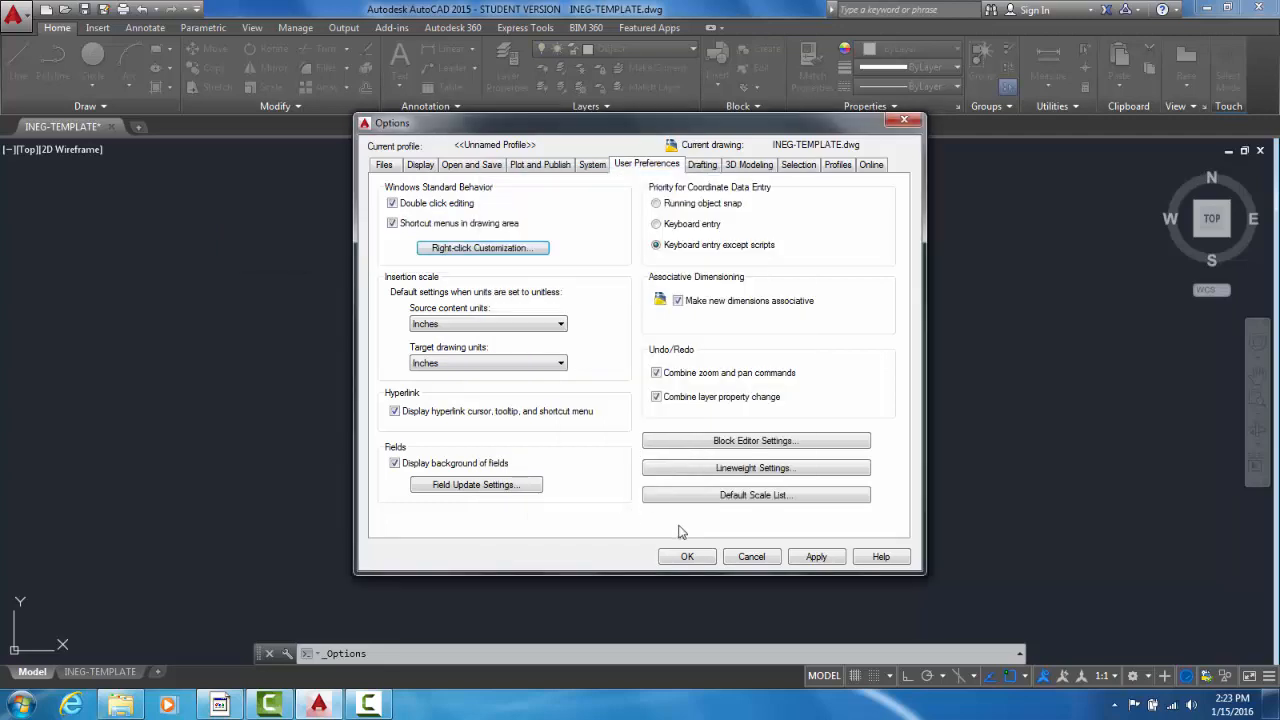
{"action": "left_click", "coordinate": [688, 557]}
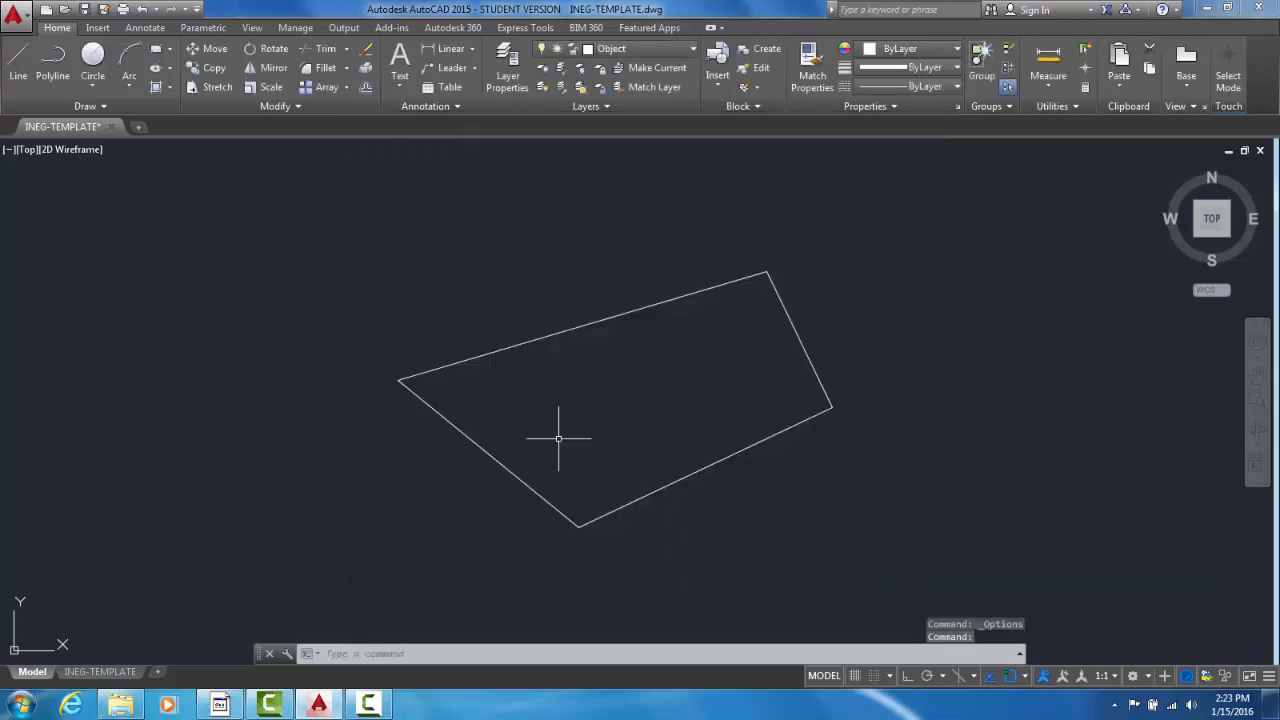
- Draw a single gently rising line above the upper-left side of the four-sided shape and finish the command
{"action": "left_click", "coordinate": [20, 62]}
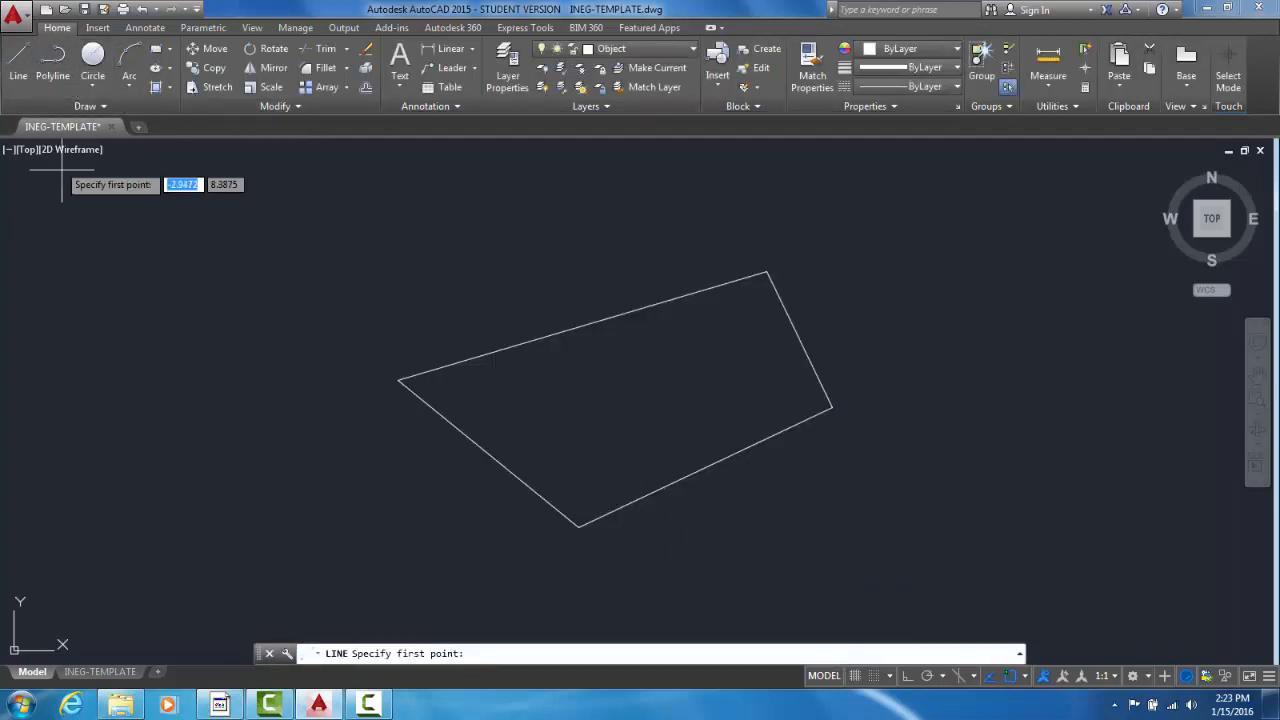
{"action": "left_click", "coordinate": [246, 272]}
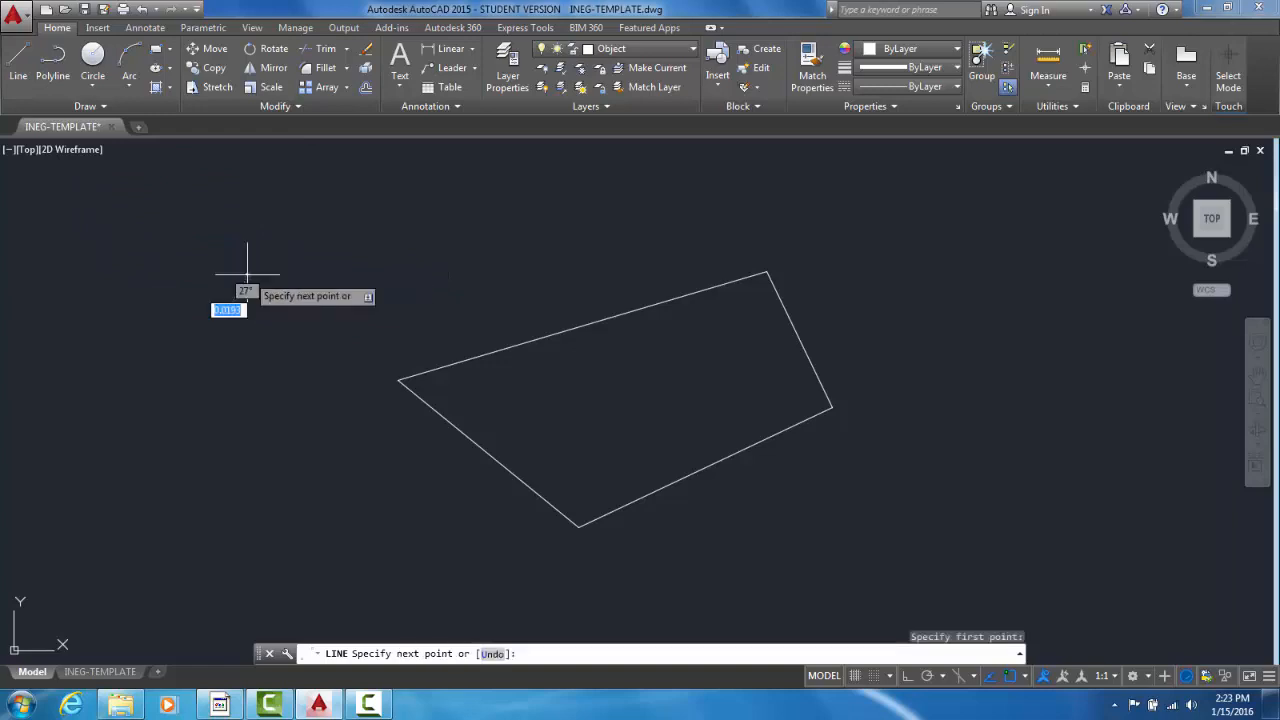
{"action": "left_click", "coordinate": [519, 211]}
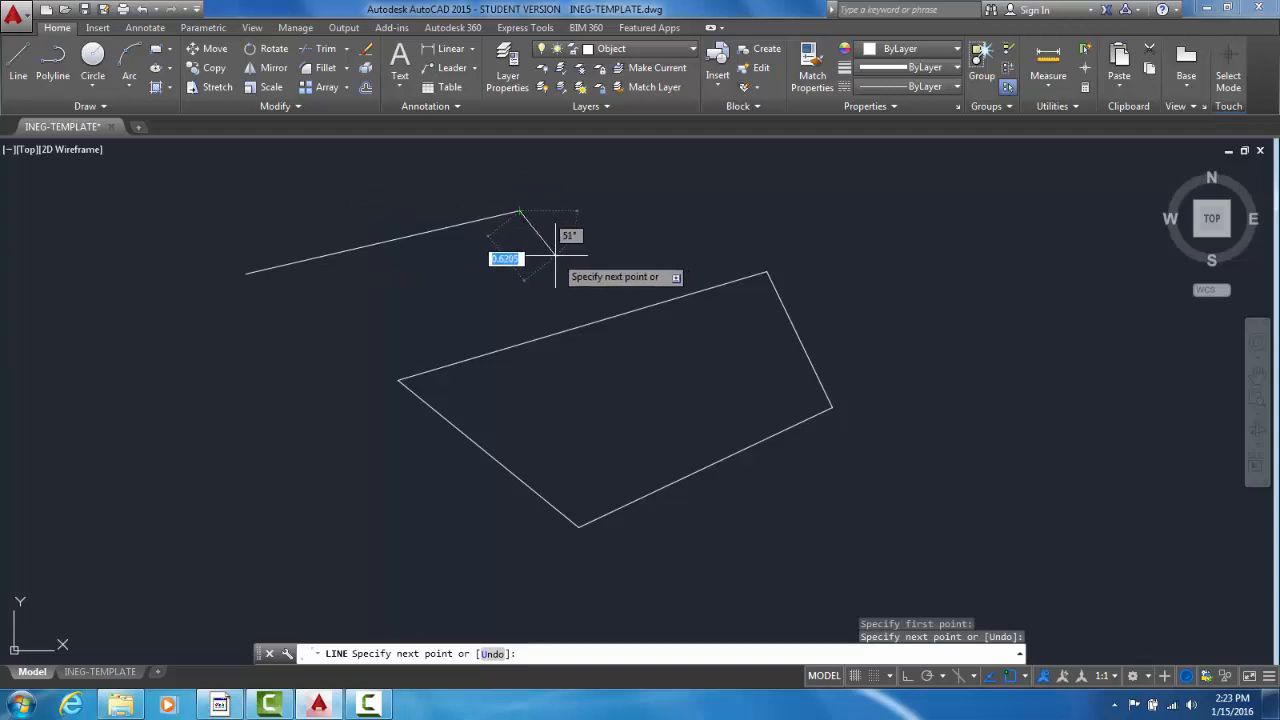
{"action": "key", "text": "Return"}
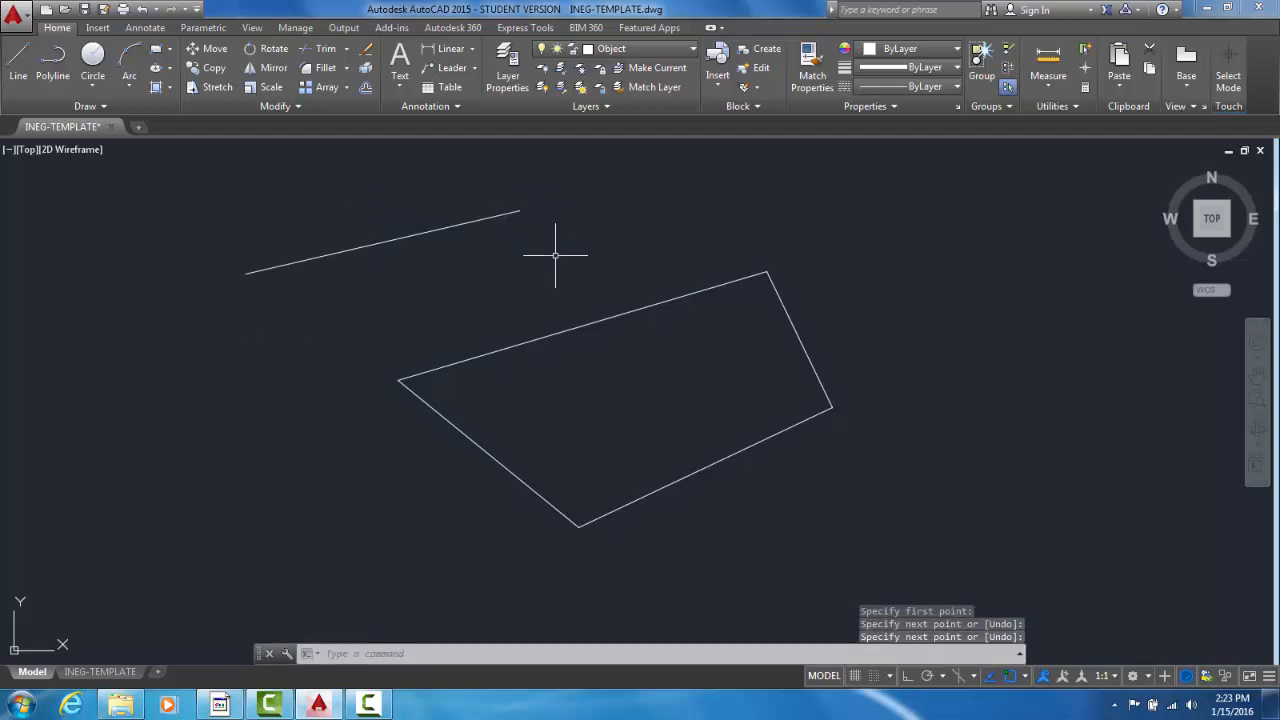
- Draw a second single line rising at about 31° to the left of the four-sided shape, ending it through the shortcut menu's Enter option
{"action": "left_click", "coordinate": [15, 60]}
{"action": "left_click", "coordinate": [142, 413]}
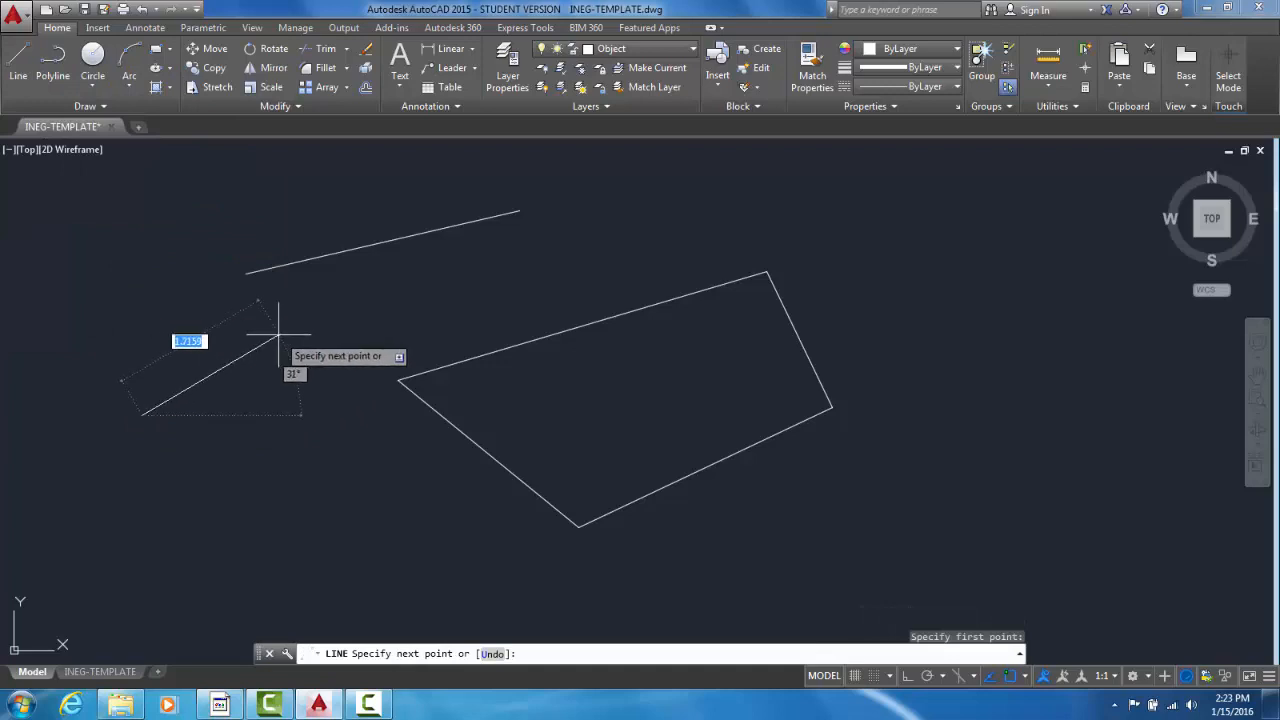
{"action": "left_click", "coordinate": [279, 335]}
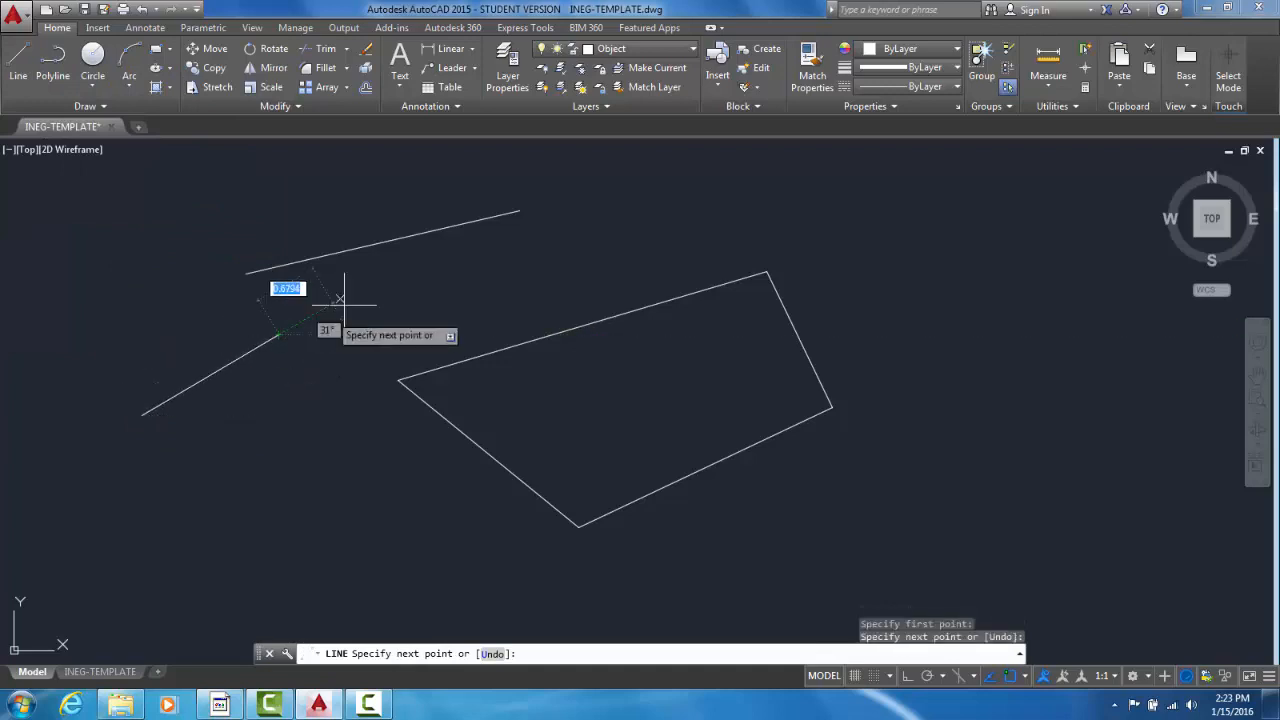
{"action": "right_click", "coordinate": [389, 318]}
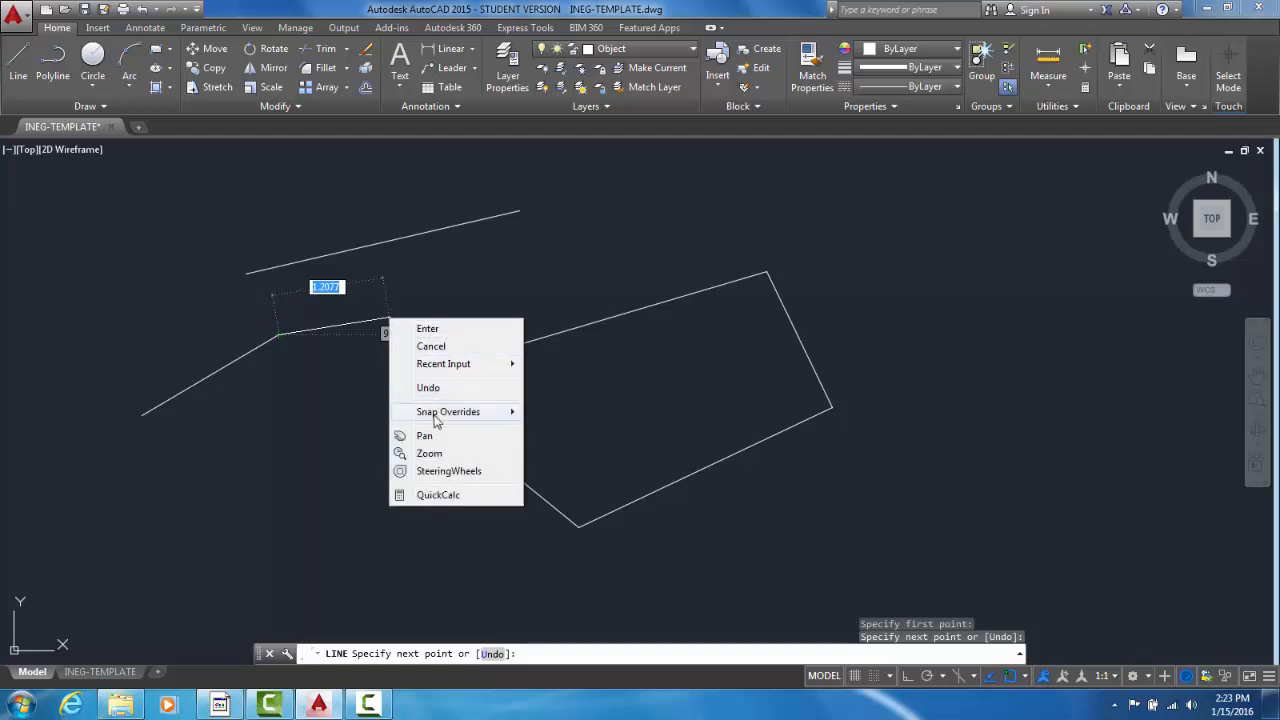
{"action": "left_click", "coordinate": [427, 330]}
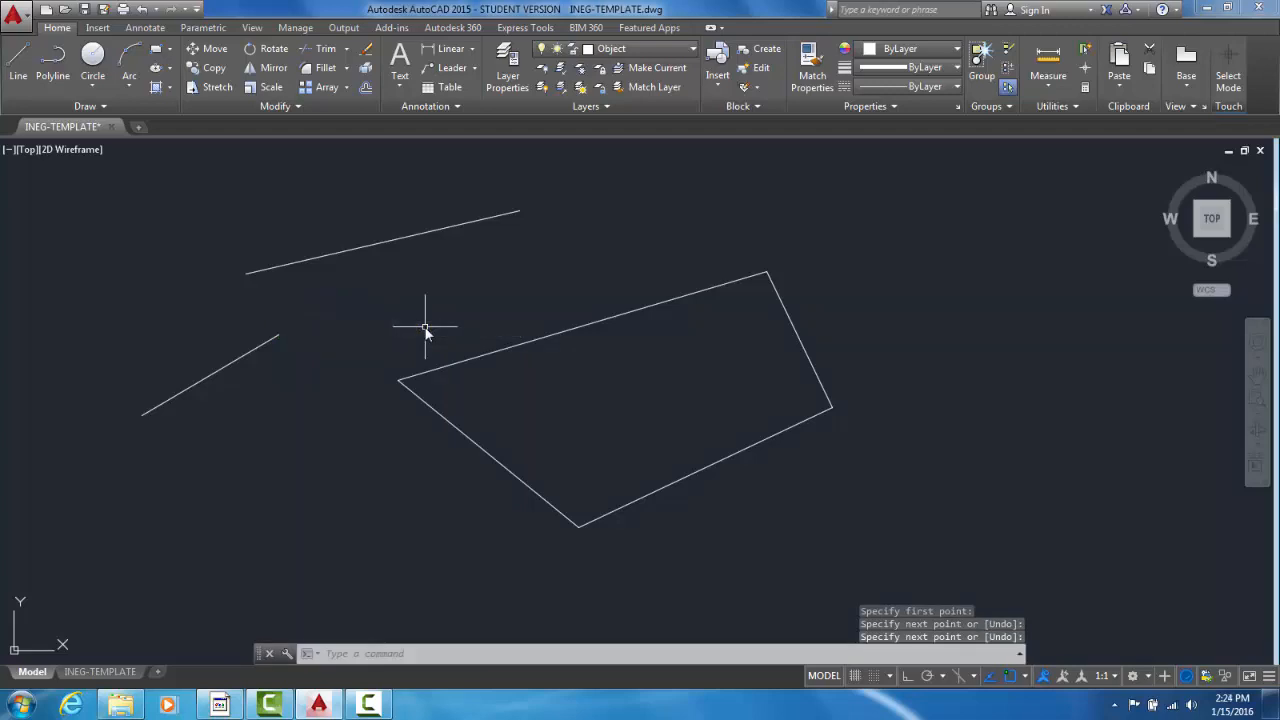